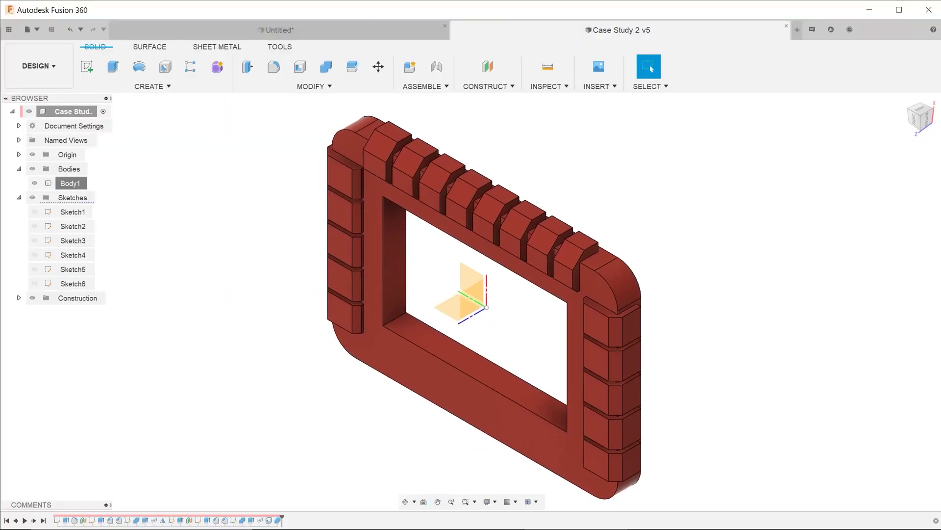
Orbit the frame through front, tilted and isometric views to inspect its top faces
{"action": "left_click", "coordinate": [915, 122]}
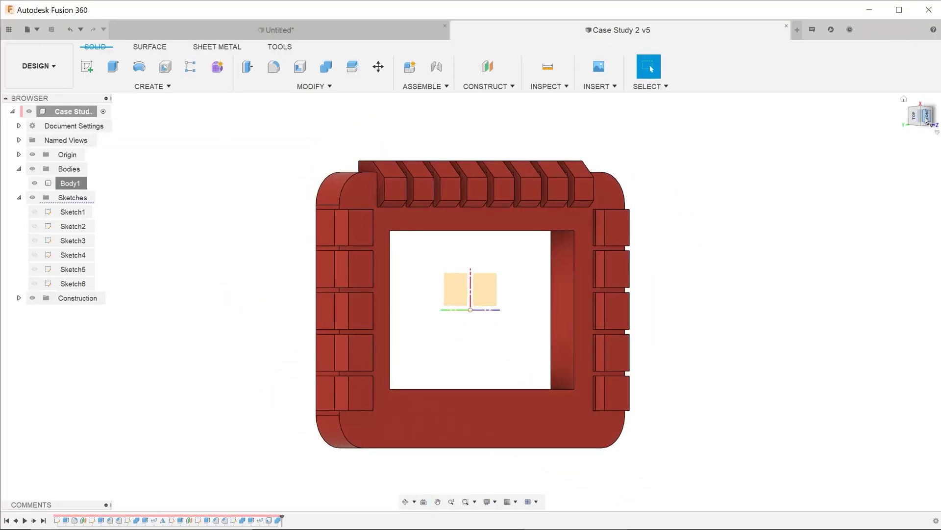
{"action": "left_click", "coordinate": [920, 117]}
{"action": "left_click", "coordinate": [921, 108]}
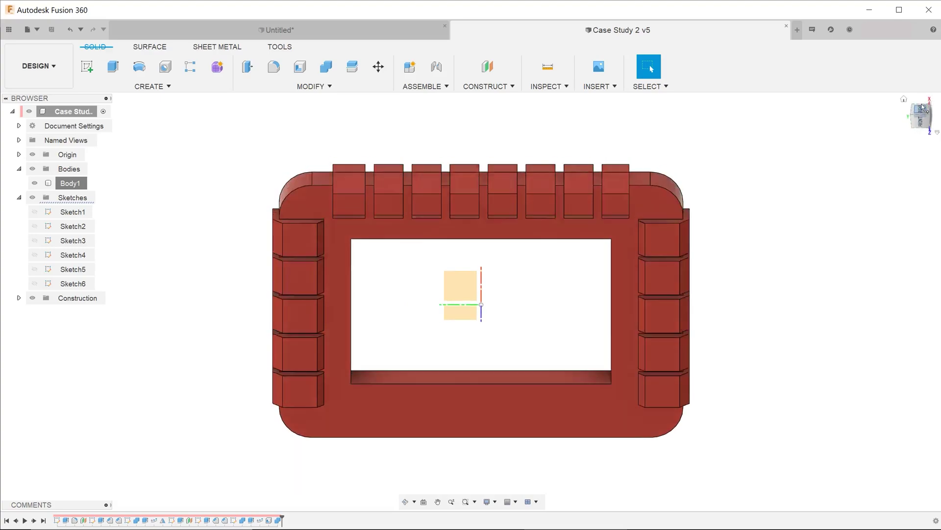
{"action": "mouse_move", "coordinate": [913, 131]}
{"action": "left_mouse_down"}
{"action": "mouse_move", "coordinate": [871, 167]}
{"action": "mouse_move", "coordinate": [785, 209]}
{"action": "left_mouse_up"}
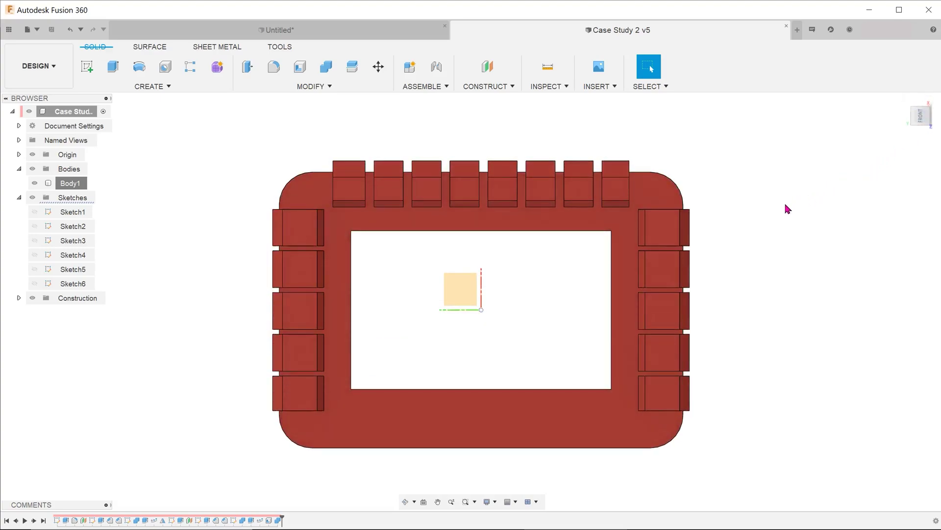
{"action": "left_click", "coordinate": [928, 110]}
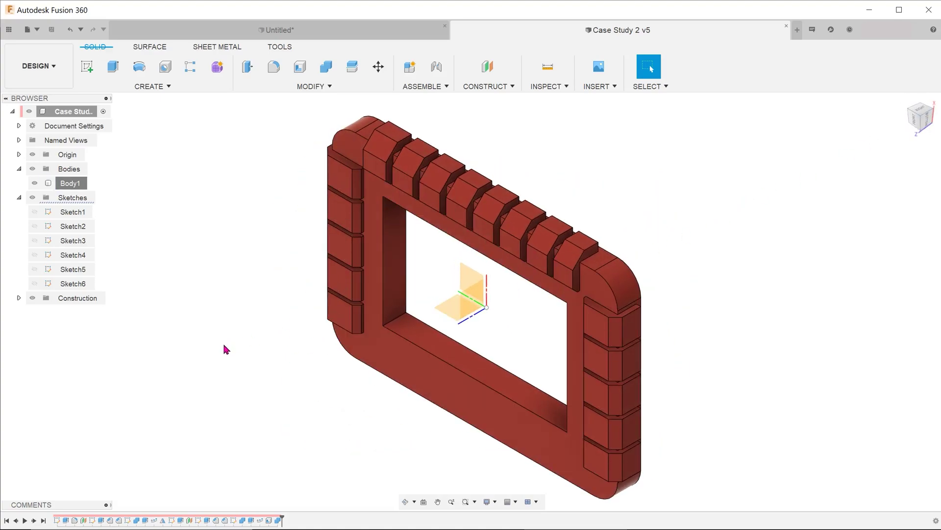
{"action": "mouse_move", "coordinate": [228, 344]}
{"action": "middle_mouse_down", "text": "shift"}
{"action": "mouse_move", "coordinate": [282, 349]}
{"action": "mouse_move", "coordinate": [353, 316]}
{"action": "middle_mouse_up", "text": "shift"}
{"action": "scroll", "coordinate": [486, 286], "scroll_direction": "up", "scroll_amount": 4}
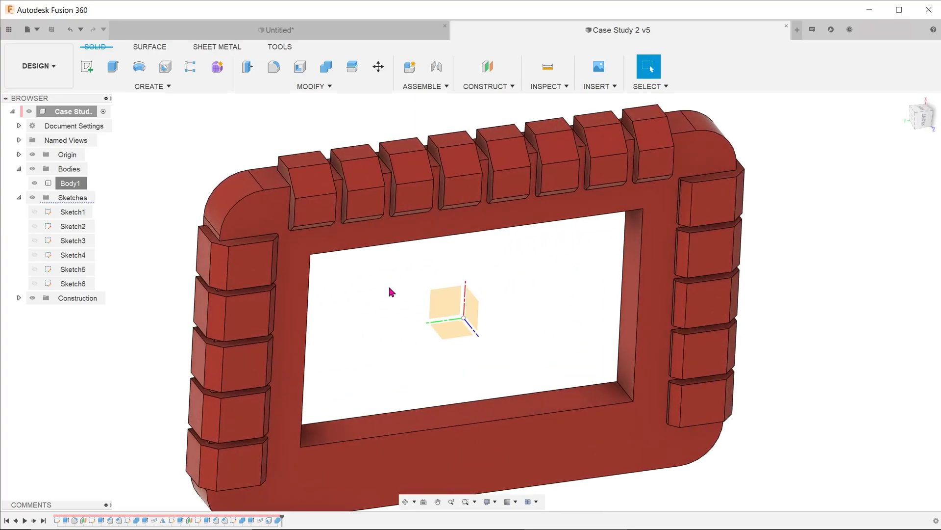
{"action": "mouse_move", "coordinate": [409, 247]}
{"action": "middle_mouse_down", "text": "shift"}
{"action": "mouse_move", "coordinate": [382, 260]}
{"action": "mouse_move", "coordinate": [391, 245]}
{"action": "middle_mouse_up", "text": "shift"}
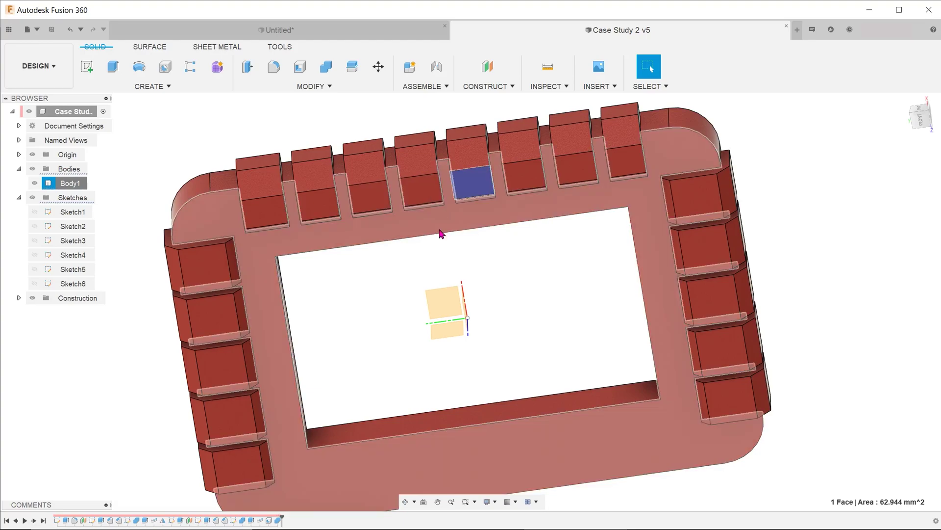
{"action": "scroll", "coordinate": [431, 197], "scroll_direction": "down", "scroll_amount": 2}
{"action": "scroll", "coordinate": [349, 182], "scroll_direction": "up", "scroll_amount": 5}
{"action": "scroll", "coordinate": [346, 183], "scroll_direction": "up", "scroll_amount": 2}
{"action": "middle_click_drag", "start_coordinate": [343, 185], "coordinate": [328, 185], "text": "shift"}
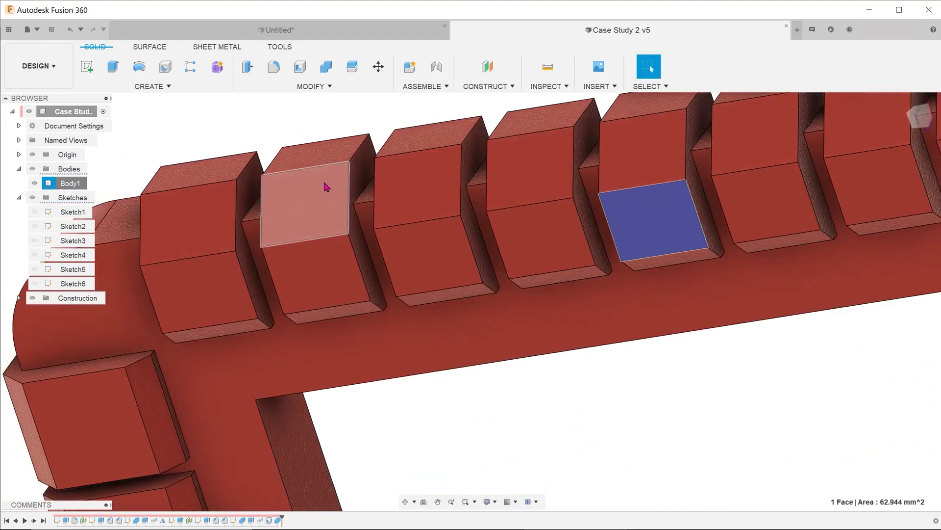
Select side faces of two neighbouring grip blocks to check their gap, then clear the selection
{"action": "left_click", "coordinate": [356, 179]}
{"action": "scroll", "coordinate": [361, 184], "scroll_direction": "up", "scroll_amount": 3}
{"action": "scroll", "coordinate": [378, 187], "scroll_direction": "down", "scroll_amount": 2}
{"action": "left_click", "coordinate": [375, 189], "text": "ctrl"}
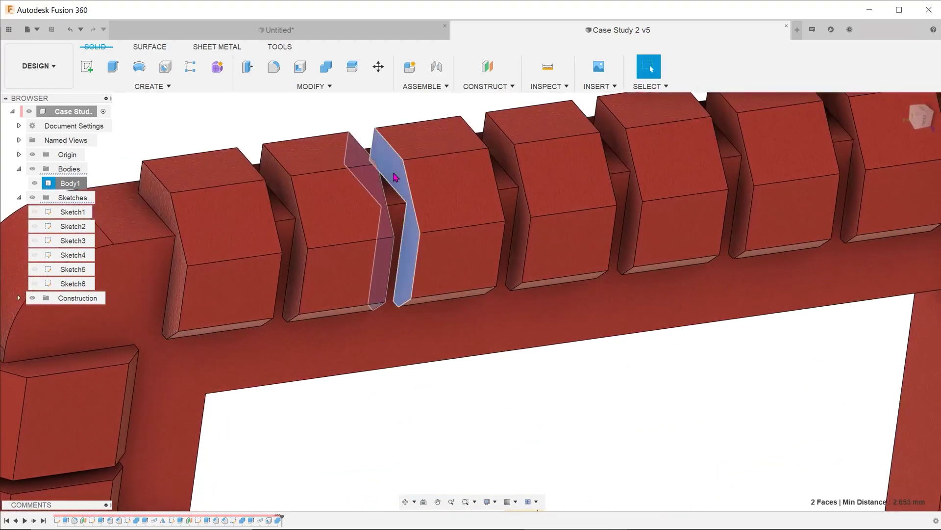
{"action": "scroll", "coordinate": [349, 205], "scroll_direction": "up", "scroll_amount": 2}
{"action": "scroll", "coordinate": [350, 205], "scroll_direction": "down", "scroll_amount": 3}
{"action": "middle_click_drag", "start_coordinate": [349, 205], "coordinate": [433, 274], "text": "shift"}
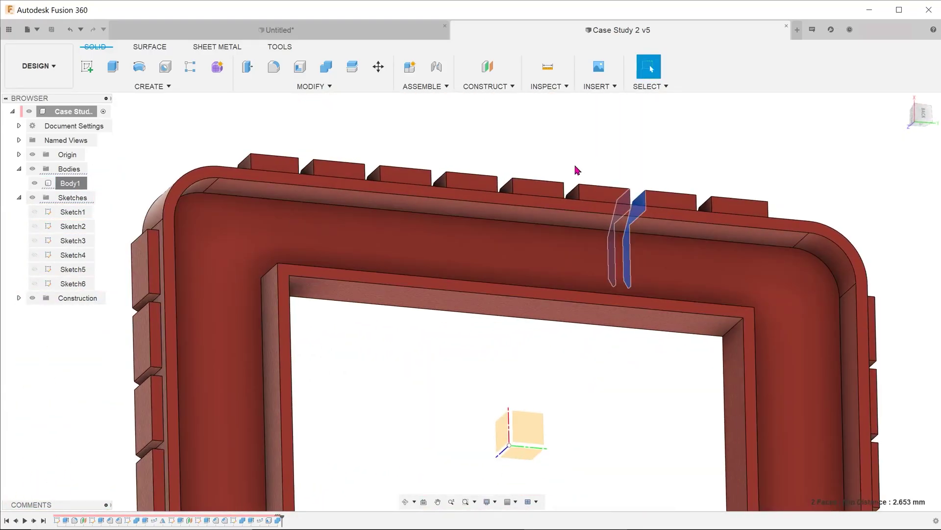
{"action": "left_click", "coordinate": [620, 155]}
{"action": "scroll", "coordinate": [621, 155], "scroll_direction": "up", "scroll_amount": 2}
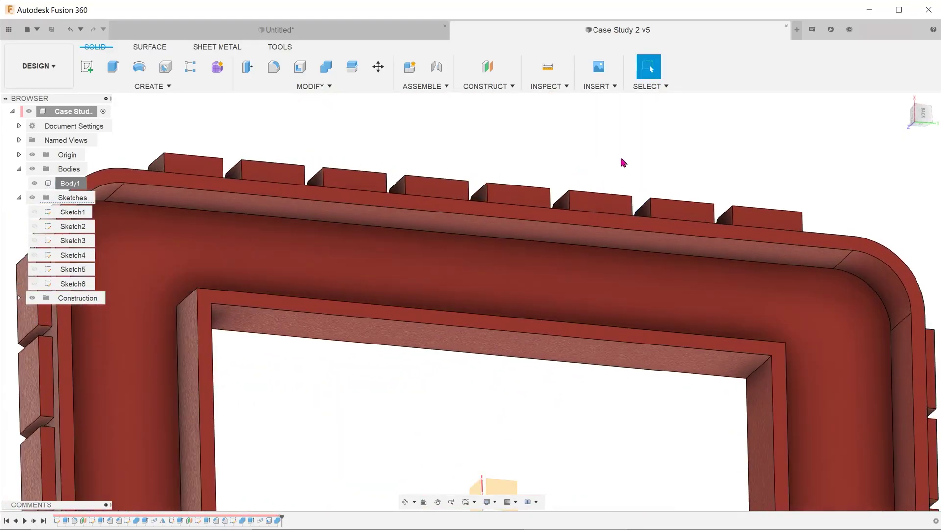
{"action": "middle_click_drag", "start_coordinate": [620, 156], "coordinate": [588, 150], "text": "shift"}
{"action": "left_click_drag", "start_coordinate": [587, 149], "coordinate": [584, 145]}
{"action": "key", "text": "Escape"}
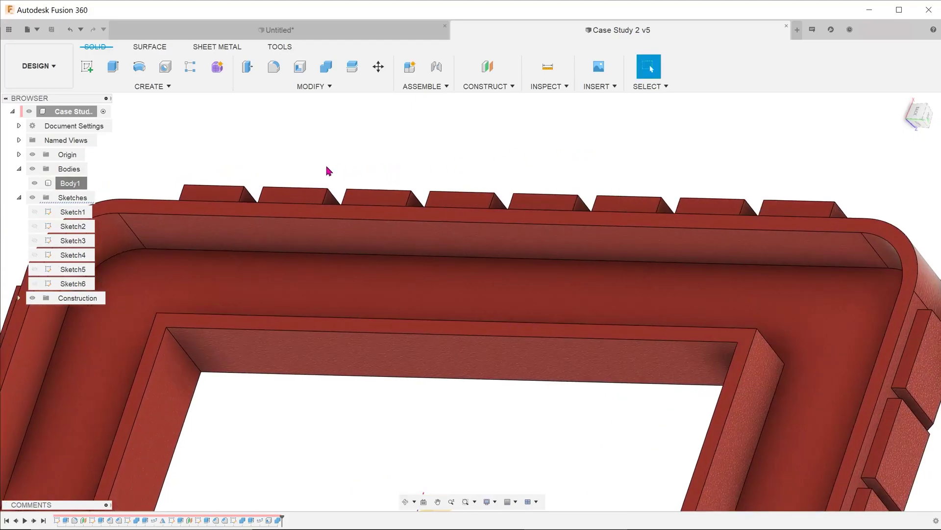
Select the whole frame body, inspect it from flatter angles, then deselect it
{"action": "left_click", "coordinate": [410, 263]}
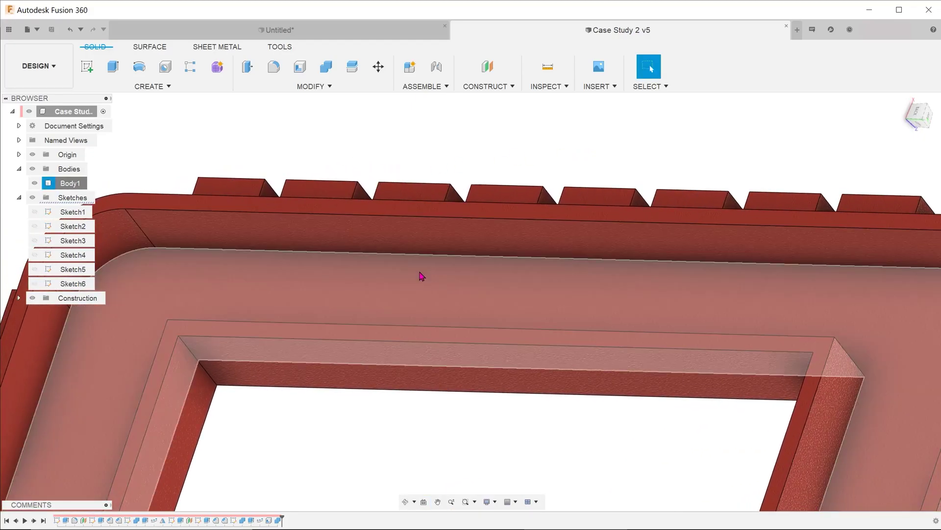
{"action": "scroll", "coordinate": [420, 273], "scroll_direction": "down", "scroll_amount": 3}
{"action": "mouse_move", "coordinate": [431, 275]}
{"action": "middle_mouse_down", "text": "shift"}
{"action": "mouse_move", "coordinate": [479, 277]}
{"action": "mouse_move", "coordinate": [458, 274]}
{"action": "middle_mouse_up", "text": "shift"}
{"action": "left_click_drag", "start_coordinate": [458, 274], "coordinate": [484, 284]}
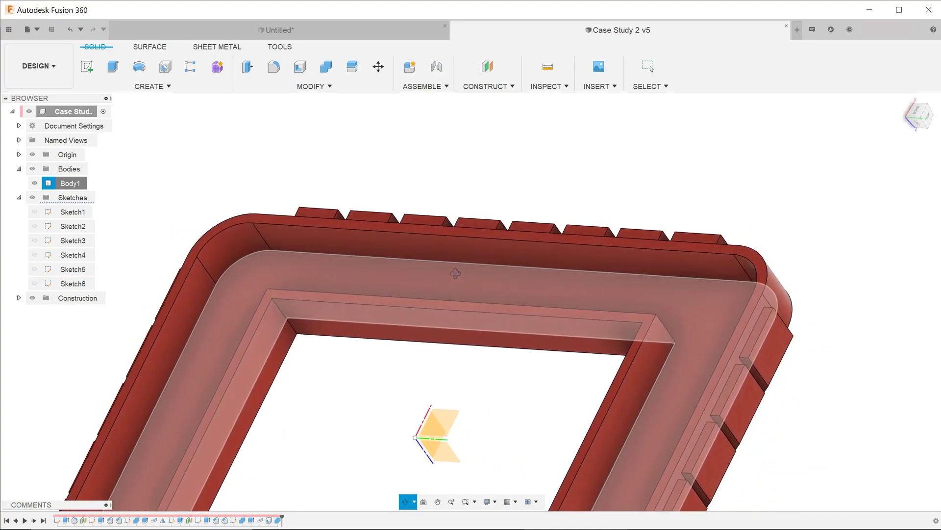
{"action": "key", "text": "Escape"}
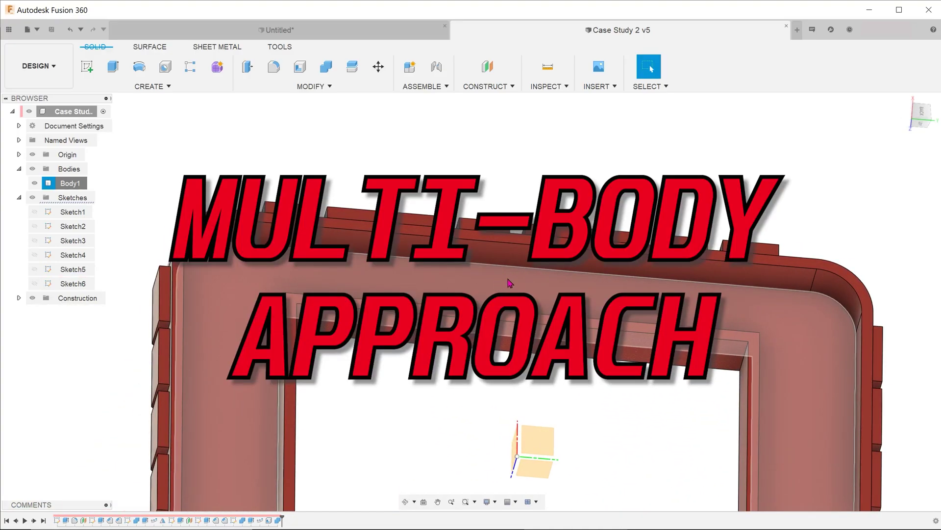
{"action": "left_click", "coordinate": [724, 144]}
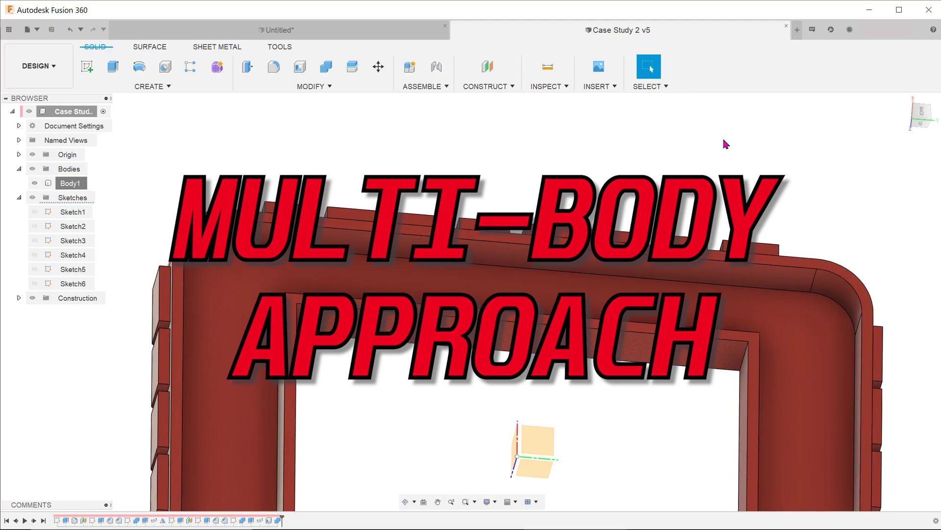
From a near top-down view, start a new sketch on Plane2
{"action": "mouse_move", "coordinate": [723, 145]}
{"action": "middle_mouse_down", "text": "shift"}
{"action": "mouse_move", "coordinate": [625, 177]}
{"action": "mouse_move", "coordinate": [590, 169]}
{"action": "middle_mouse_up", "text": "shift"}
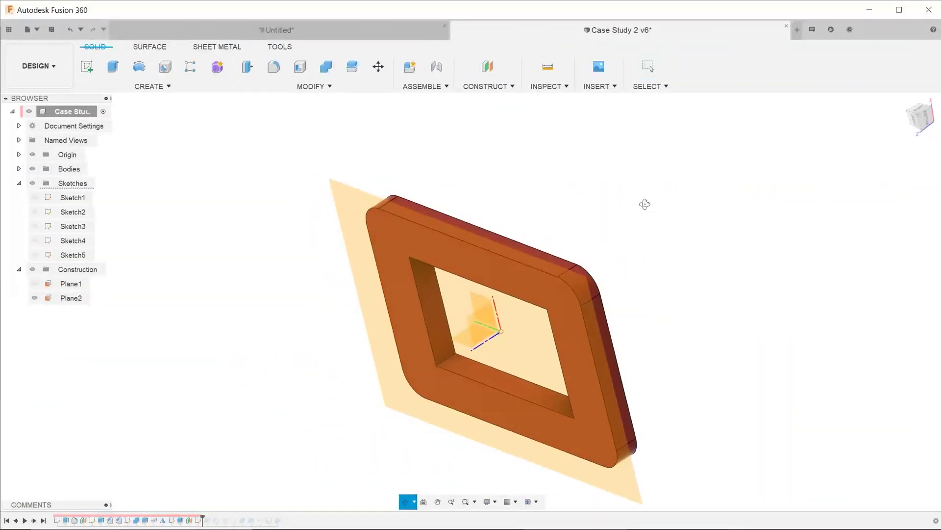
{"action": "mouse_move", "coordinate": [645, 204]}
{"action": "middle_mouse_down", "text": "shift"}
{"action": "mouse_move", "coordinate": [624, 208]}
{"action": "mouse_move", "coordinate": [711, 176]}
{"action": "mouse_move", "coordinate": [630, 215]}
{"action": "middle_mouse_up", "text": "shift"}
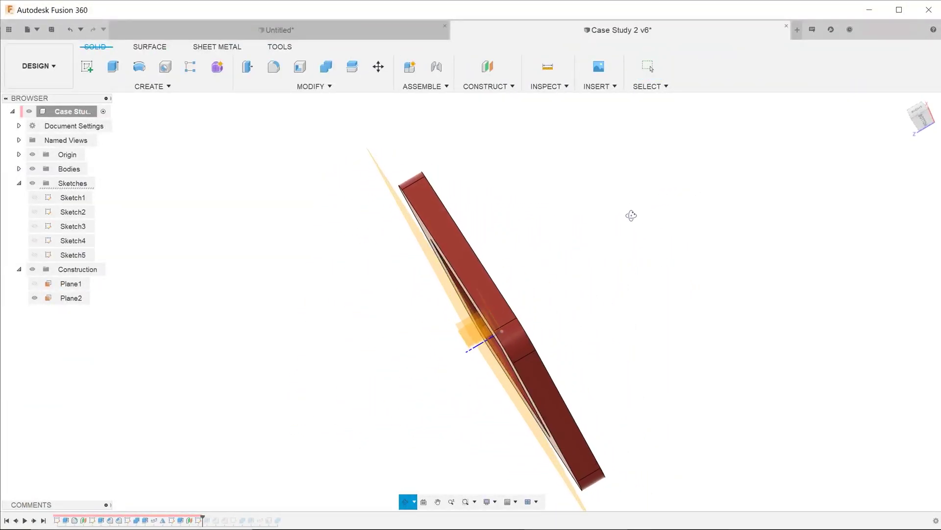
{"action": "right_click", "coordinate": [406, 220]}
{"action": "left_click", "coordinate": [402, 273]}
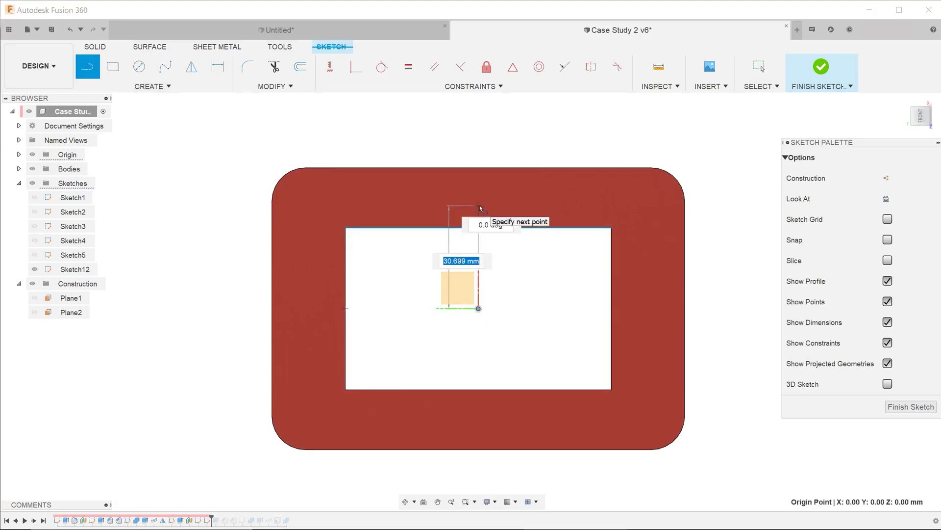
Draw a 90 × 14 mm rectangle across the frame's top edge and finish the sketch
{"action": "left_click", "coordinate": [113, 67]}
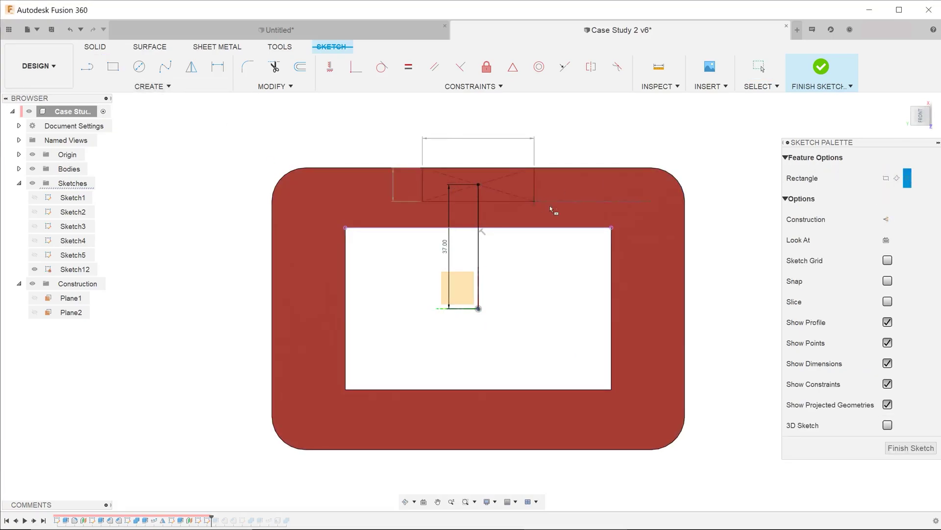
{"action": "type", "text": "9014"}
{"action": "key", "text": "Return"}
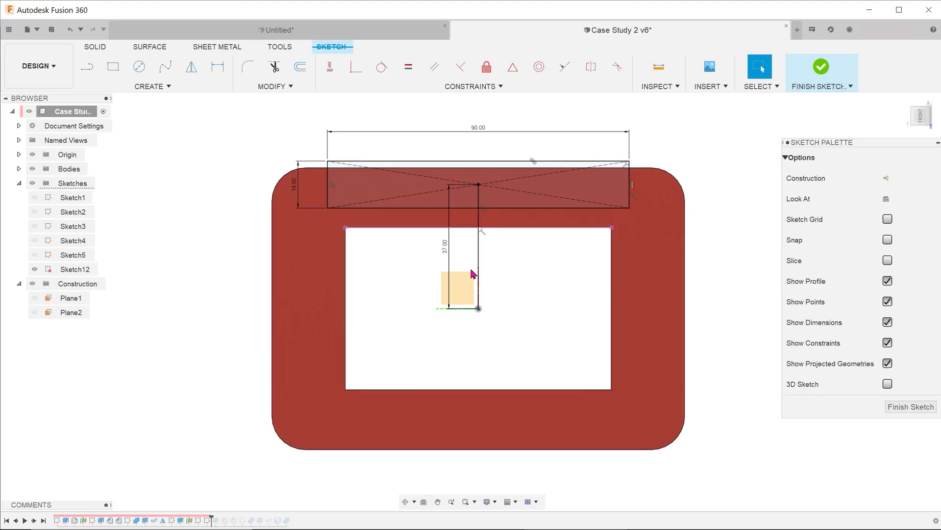
{"action": "left_click", "coordinate": [821, 66]}
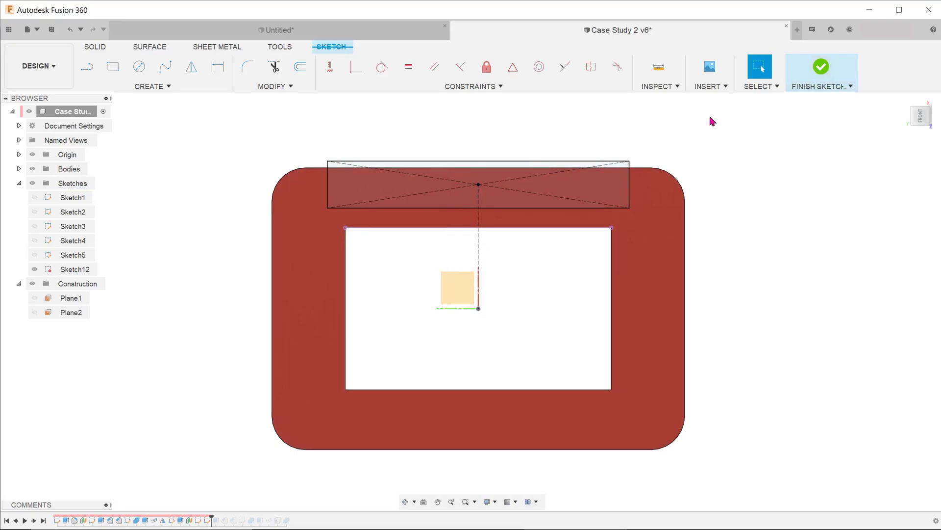
Begin extruding the rectangle profile as a 7 mm cut into the frame
{"action": "left_click", "coordinate": [457, 203]}
{"action": "key", "text": "e"}
{"action": "left_click_drag", "start_coordinate": [457, 202], "coordinate": [470, 197]}
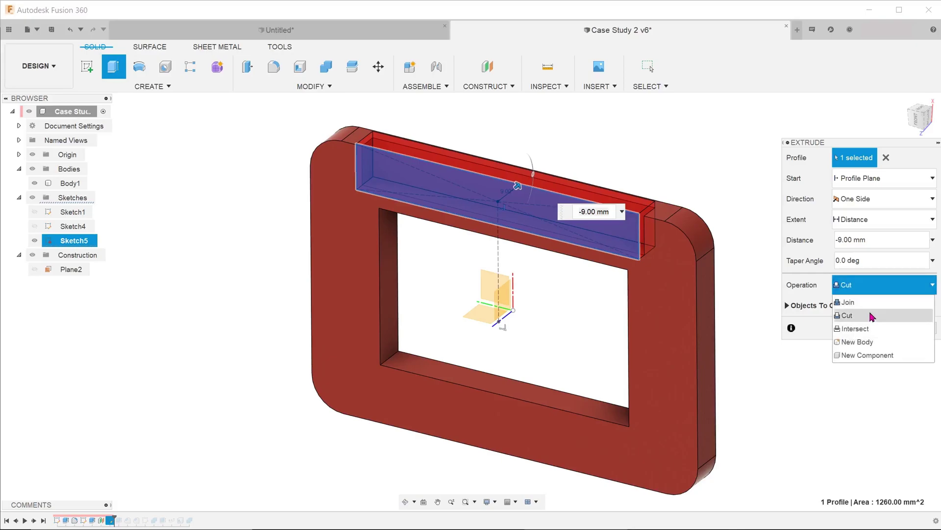
Set the extrusion to New Body, creating the separate top bar Body44
{"action": "left_click", "coordinate": [879, 342]}
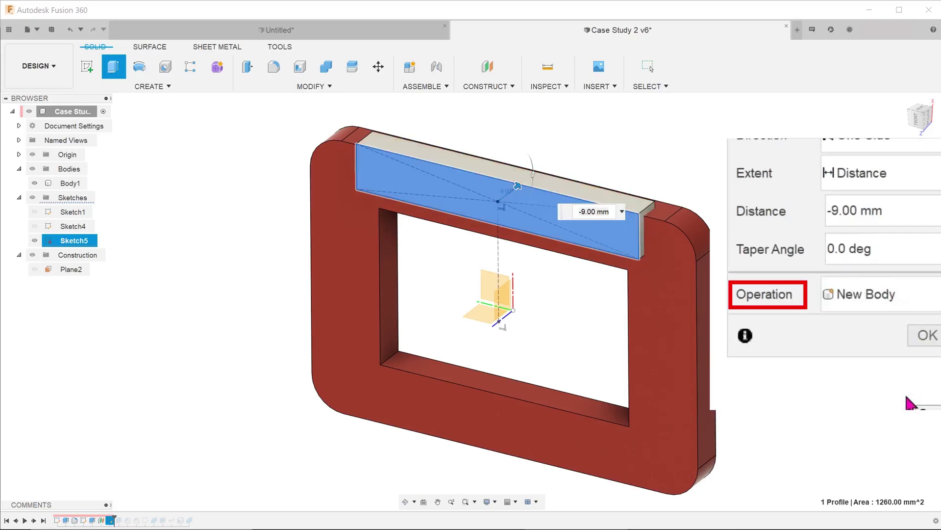
{"action": "left_click", "coordinate": [926, 339]}
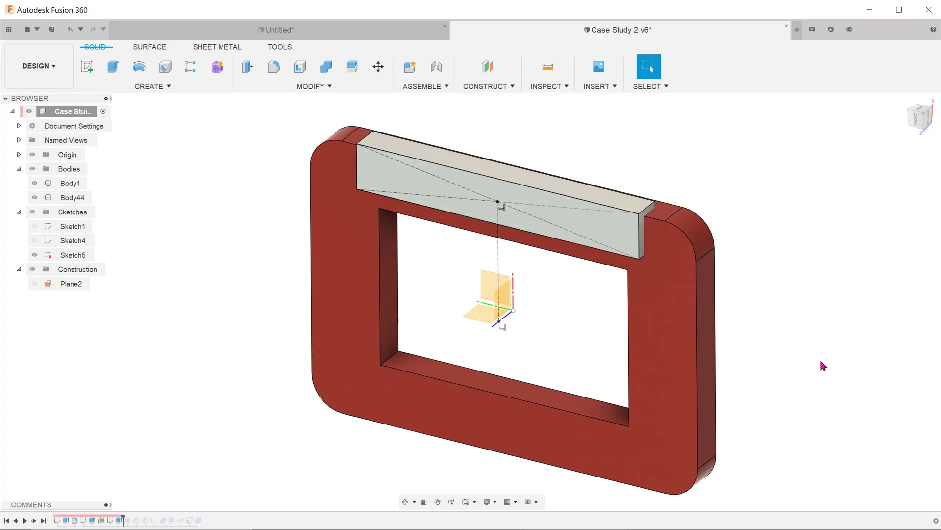
{"action": "left_click", "coordinate": [70, 184]}
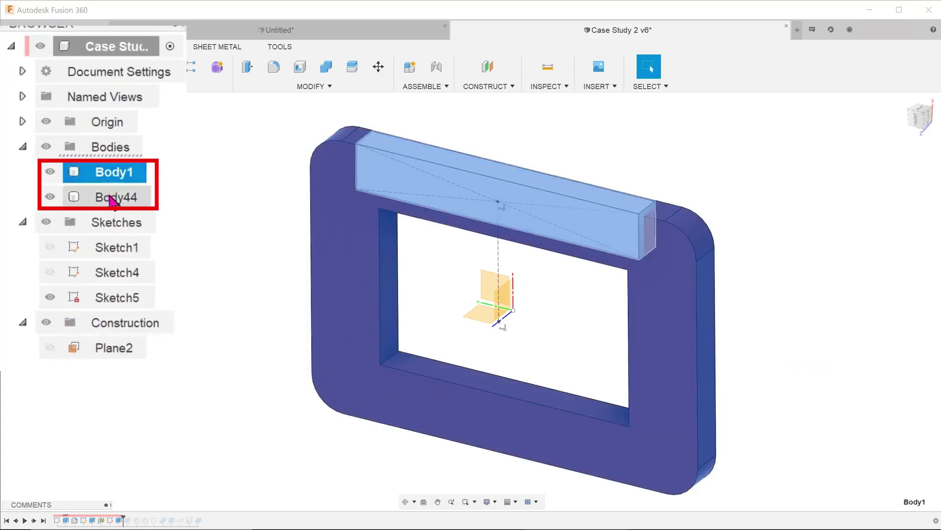
{"action": "left_click", "coordinate": [72, 198]}
{"action": "left_click", "coordinate": [118, 174]}
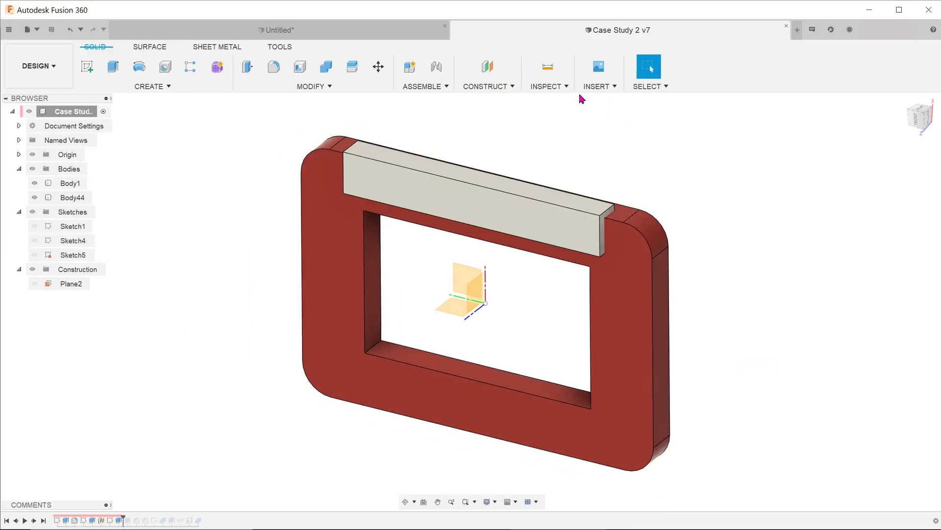
Add a section analysis on the frame's side face with the plane at -51 mm
{"action": "left_click", "coordinate": [552, 85]}
{"action": "left_click", "coordinate": [589, 206]}
{"action": "left_click", "coordinate": [660, 292]}
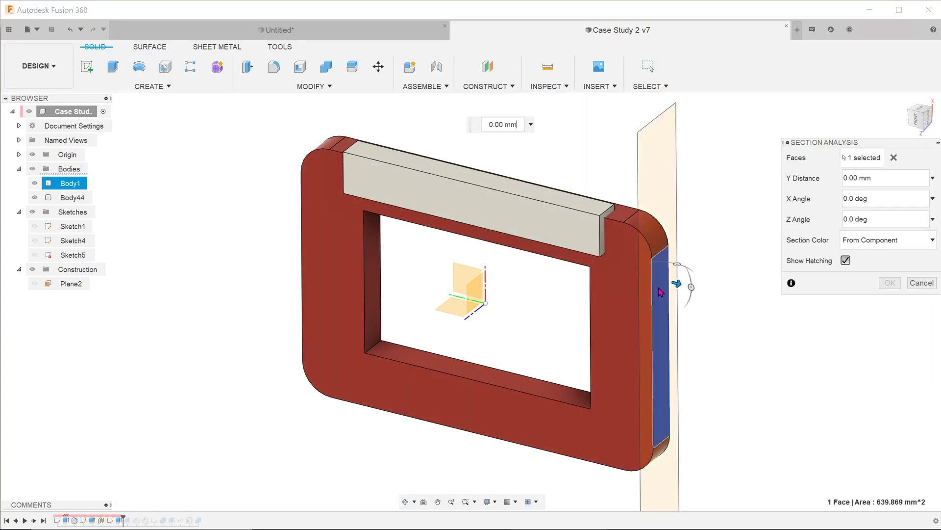
{"action": "left_click_drag", "start_coordinate": [675, 285], "coordinate": [533, 250]}
{"action": "scroll", "coordinate": [557, 266], "scroll_direction": "up", "scroll_amount": 5}
{"action": "scroll", "coordinate": [553, 294], "scroll_direction": "up", "scroll_amount": 3}
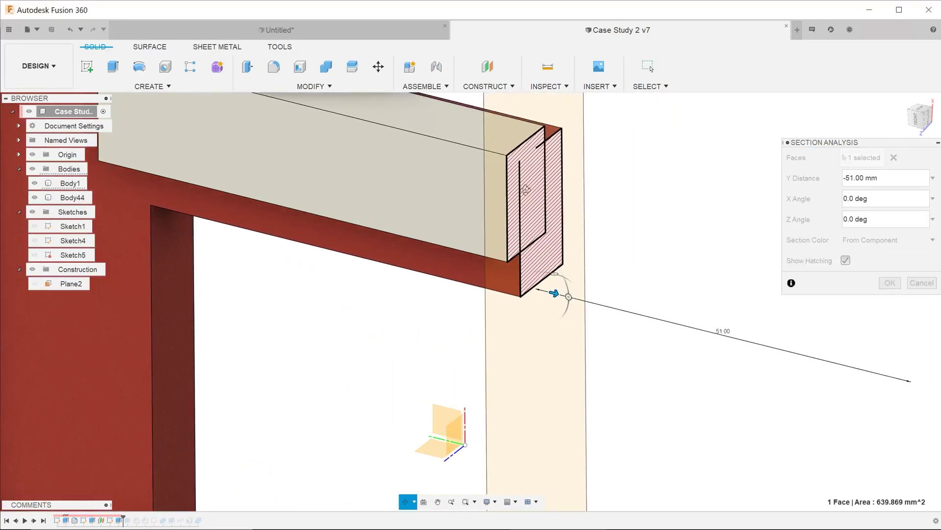
{"action": "middle_click_drag", "start_coordinate": [552, 295], "coordinate": [490, 184], "text": "shift"}
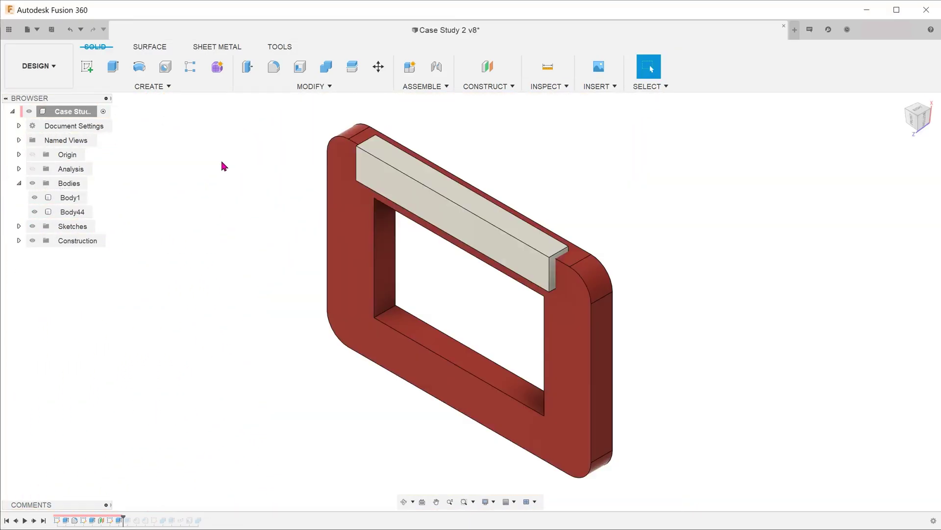
Combine-cut Body1 from grip bar Body44 with Keep Tools on, then show the section analysis
{"action": "left_click", "coordinate": [258, 86]}
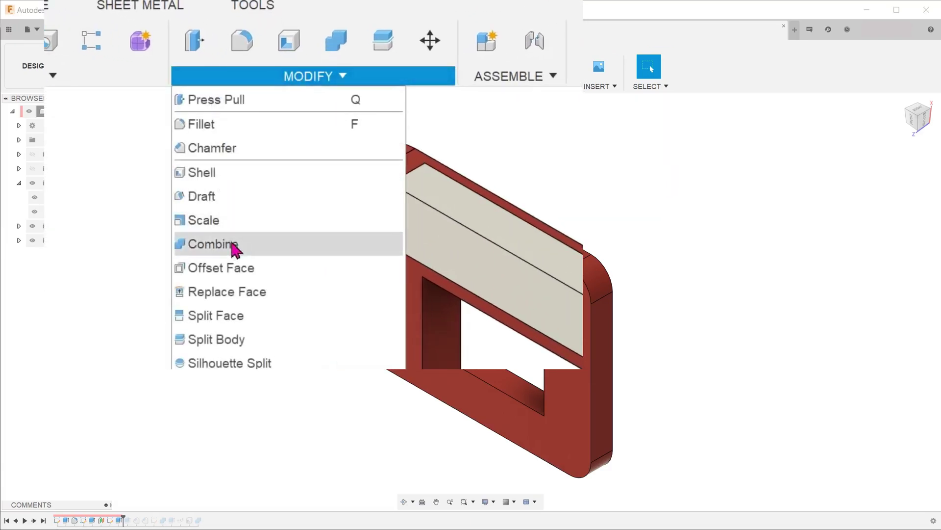
{"action": "left_click", "coordinate": [245, 249]}
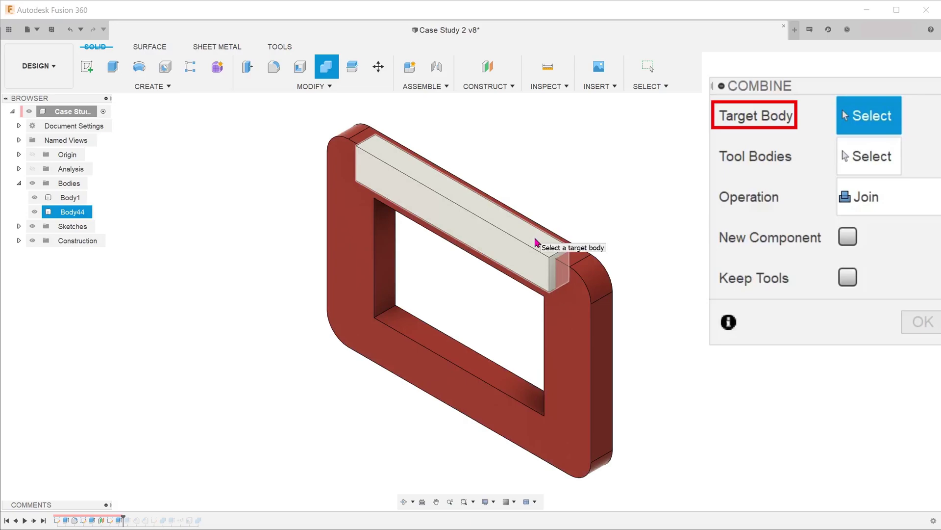
{"action": "left_click", "coordinate": [536, 243]}
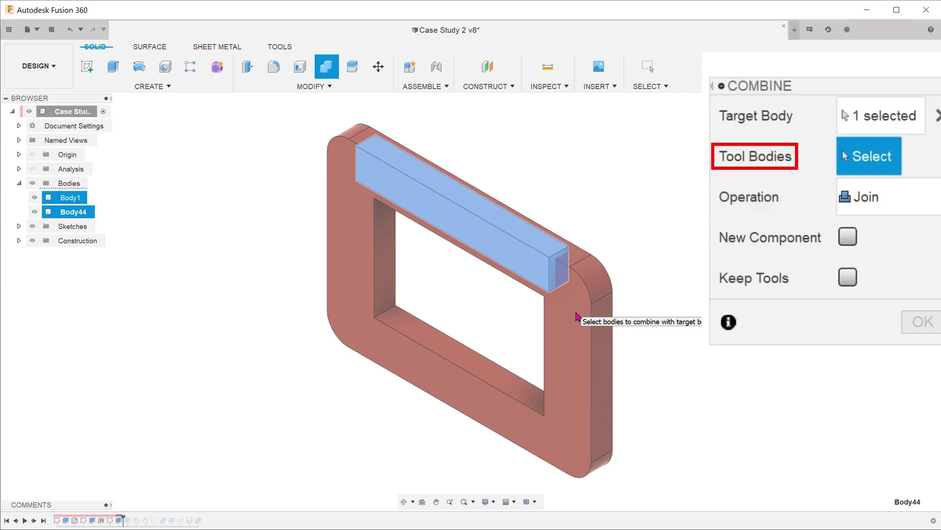
{"action": "left_click", "coordinate": [577, 316]}
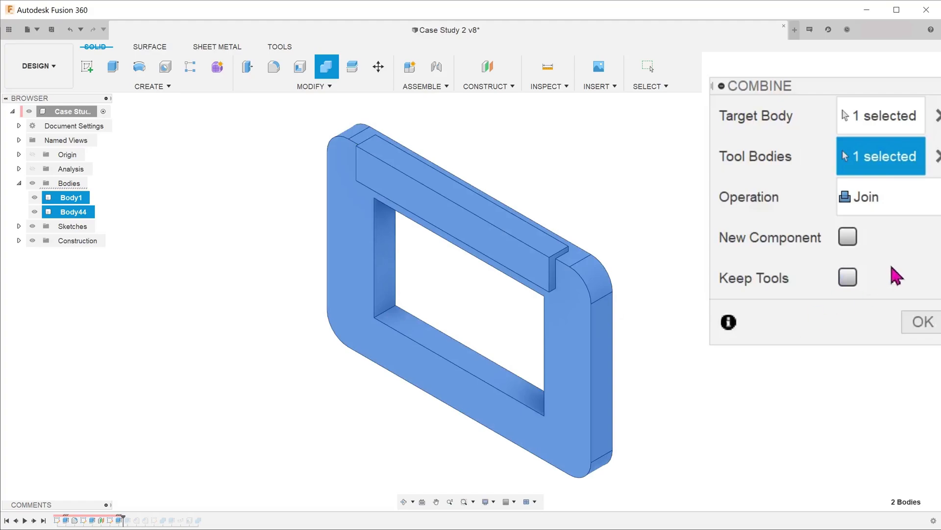
{"action": "left_click", "coordinate": [938, 210]}
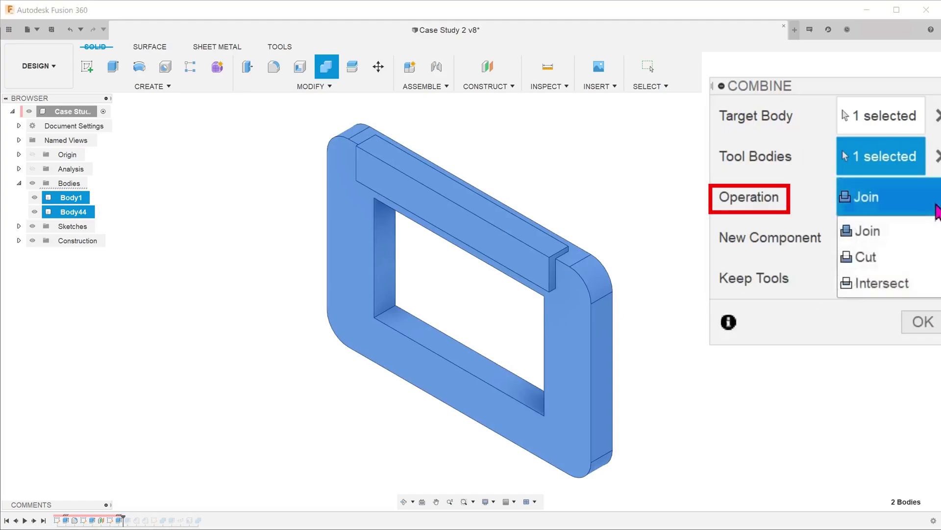
{"action": "left_click", "coordinate": [936, 261]}
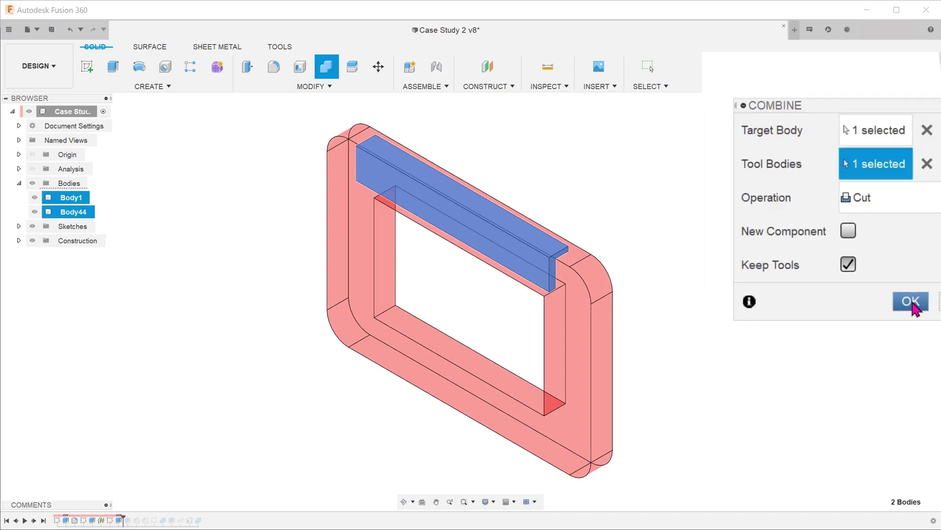
{"action": "left_click", "coordinate": [921, 322]}
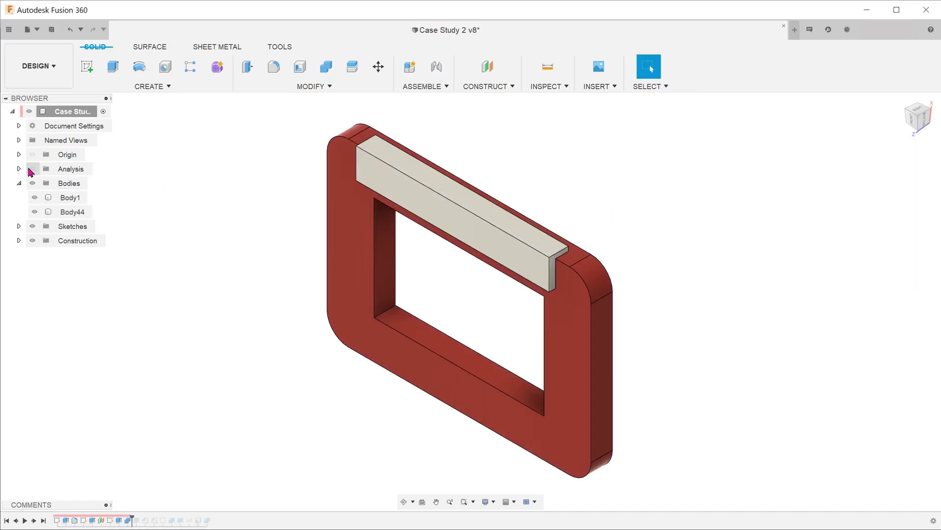
{"action": "left_click", "coordinate": [32, 170]}
{"action": "scroll", "coordinate": [395, 215], "scroll_direction": "up", "scroll_amount": 3}
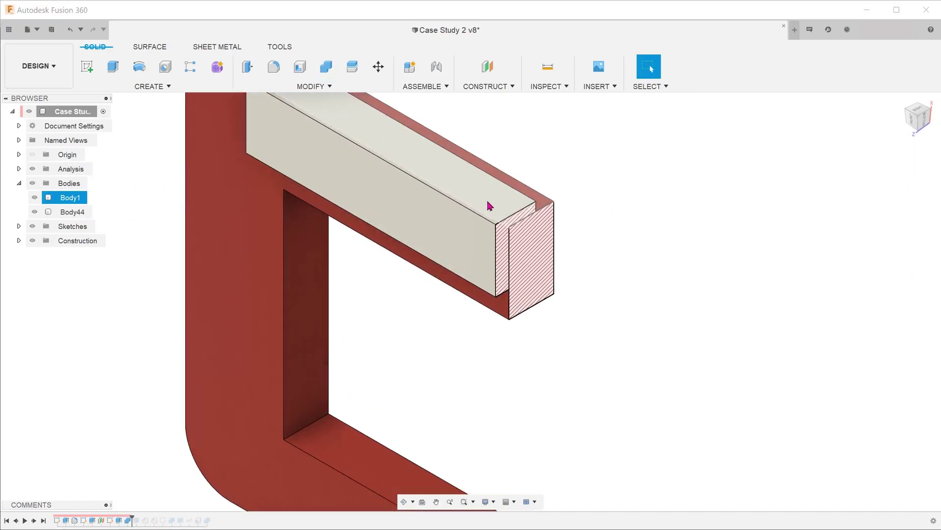
{"action": "scroll", "coordinate": [515, 206], "scroll_direction": "up", "scroll_amount": 3}
{"action": "mouse_move", "coordinate": [451, 308]}
{"action": "left_mouse_down"}
{"action": "mouse_move", "coordinate": [427, 294]}
{"action": "mouse_move", "coordinate": [361, 317]}
{"action": "mouse_move", "coordinate": [313, 315]}
{"action": "left_mouse_up"}
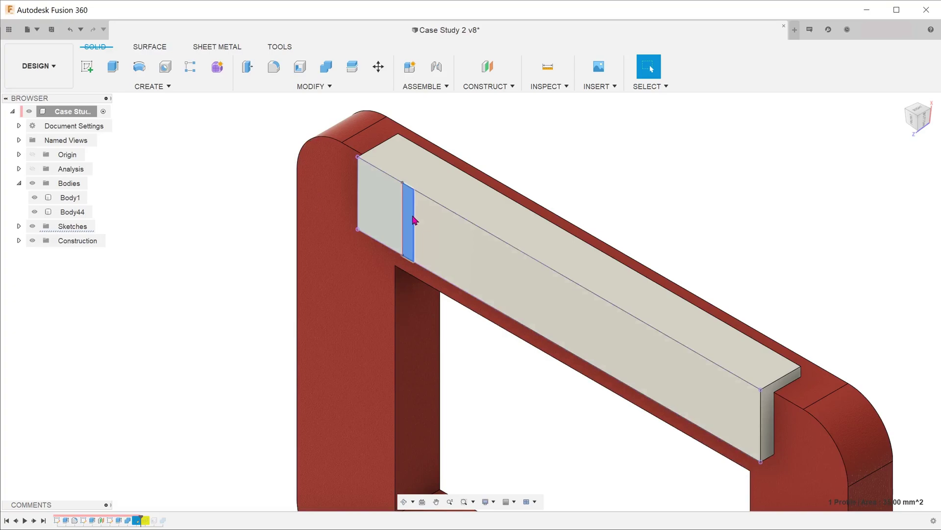
Extrude the slot profile as a 17 mm cut through only the bar, excluding Body1
{"action": "key", "text": "e"}
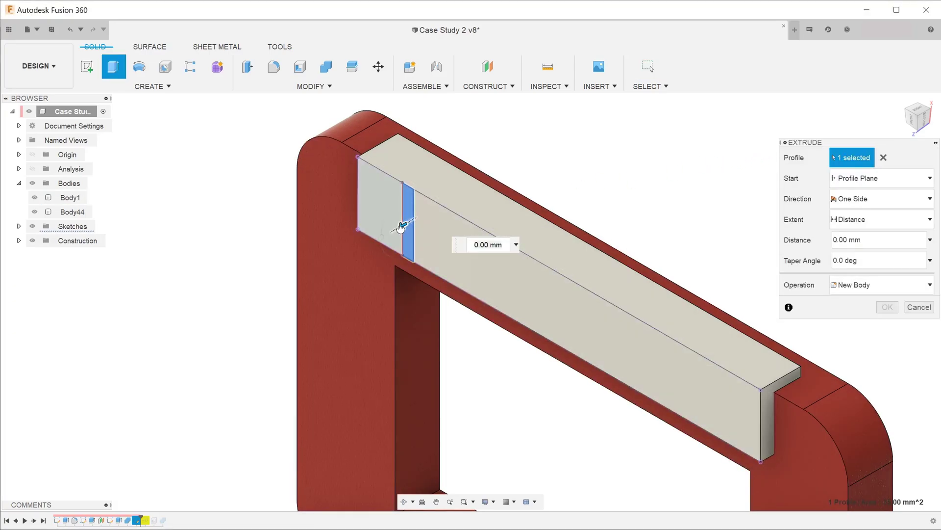
{"action": "left_click_drag", "start_coordinate": [403, 225], "coordinate": [441, 221]}
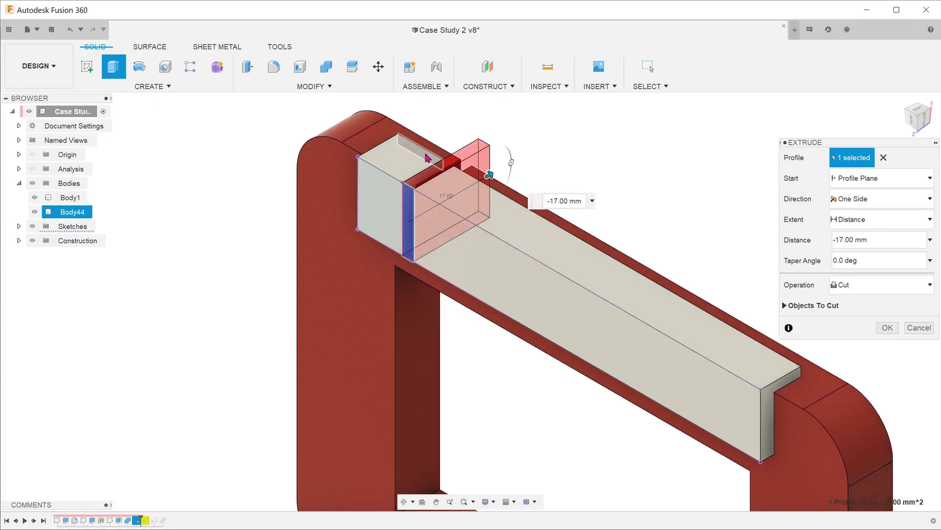
{"action": "scroll", "coordinate": [425, 157], "scroll_direction": "up", "scroll_amount": 3}
{"action": "scroll", "coordinate": [424, 175], "scroll_direction": "up", "scroll_amount": 2}
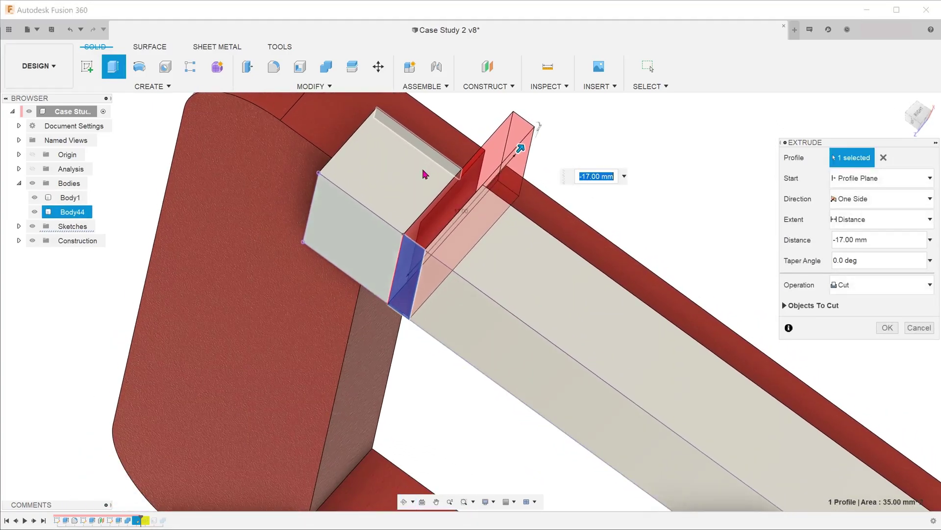
{"action": "scroll", "coordinate": [423, 174], "scroll_direction": "down", "scroll_amount": 1}
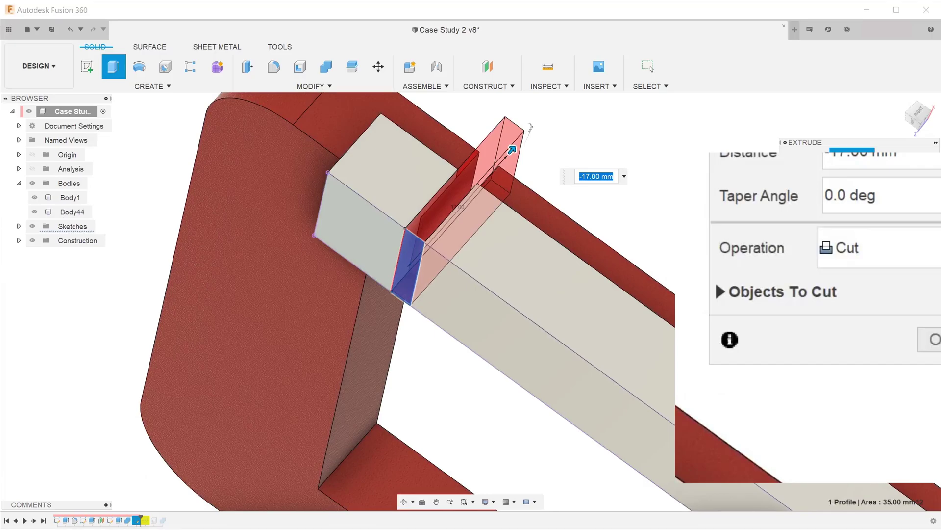
{"action": "left_click", "coordinate": [721, 293]}
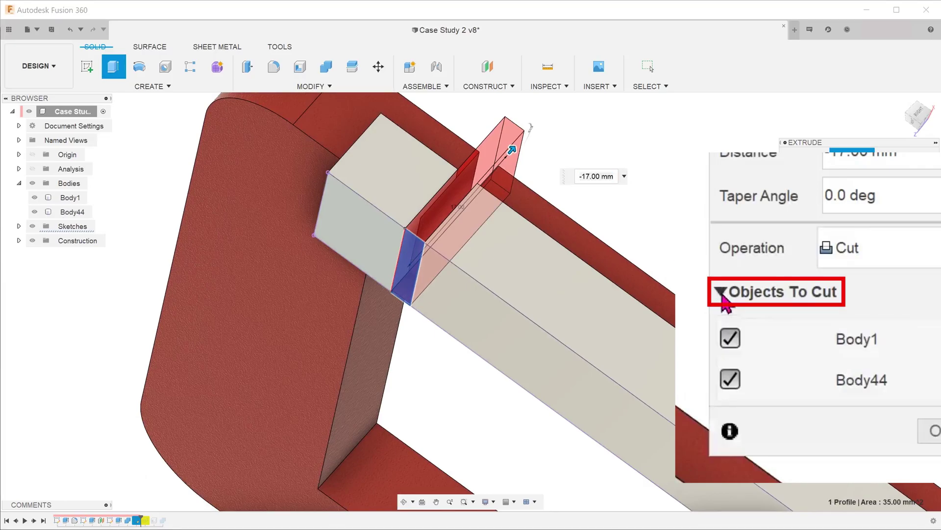
{"action": "left_click", "coordinate": [731, 339]}
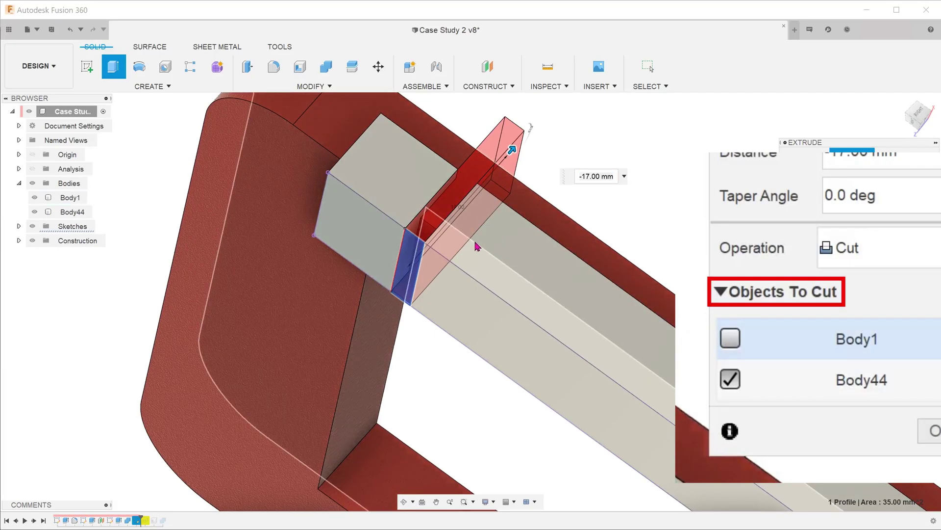
{"action": "mouse_move", "coordinate": [638, 244]}
{"action": "middle_mouse_down", "text": "shift"}
{"action": "mouse_move", "coordinate": [495, 220]}
{"action": "mouse_move", "coordinate": [505, 236]}
{"action": "mouse_move", "coordinate": [485, 234]}
{"action": "middle_mouse_up", "text": "shift"}
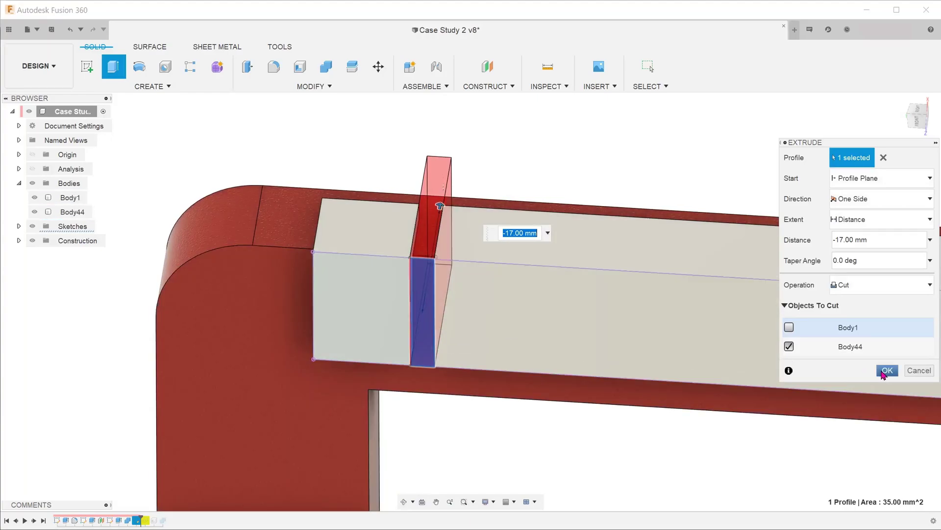
{"action": "left_click", "coordinate": [885, 372]}
{"action": "middle_click_drag", "start_coordinate": [351, 206], "coordinate": [415, 257], "text": "shift"}
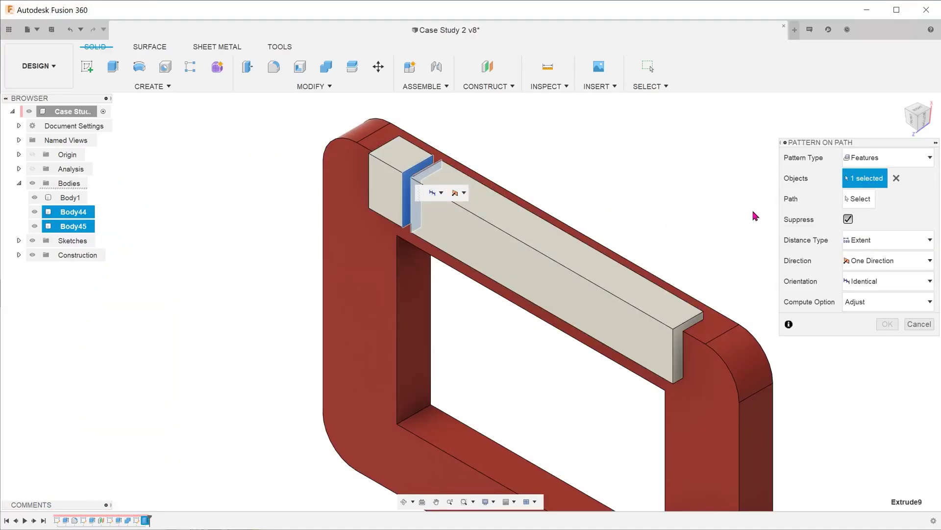
Pattern the slot along the bar's top edge with quantity 6
{"action": "left_click", "coordinate": [527, 246]}
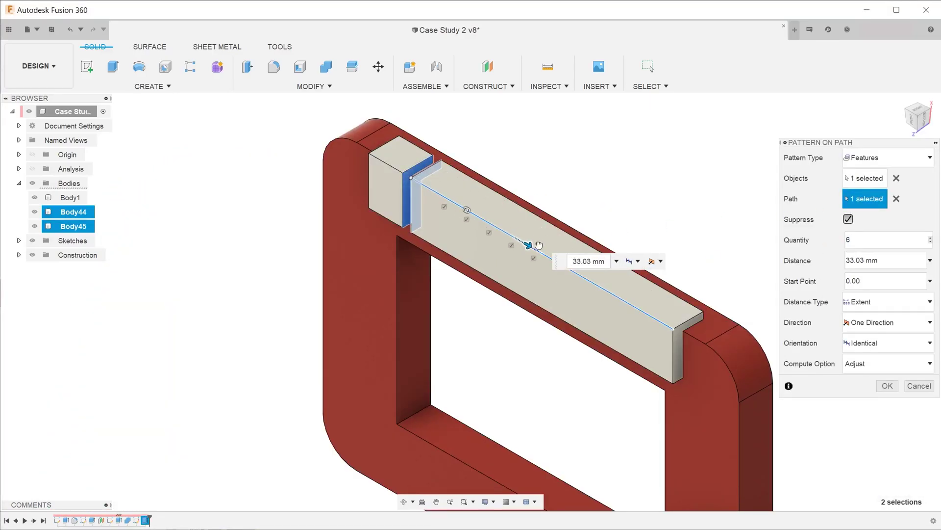
{"action": "key", "text": "Return"}
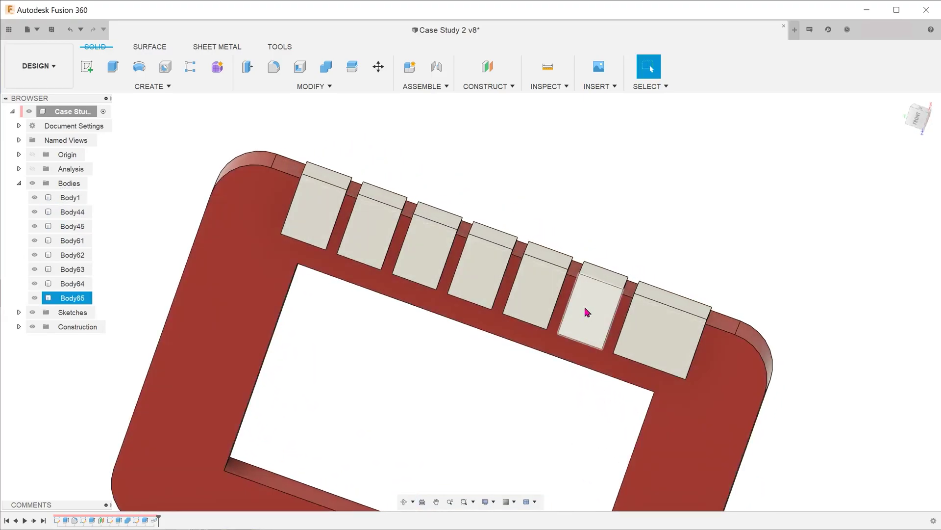
{"action": "mouse_move", "coordinate": [614, 311]}
{"action": "middle_mouse_down", "text": "shift"}
{"action": "mouse_move", "coordinate": [897, 252]}
{"action": "mouse_move", "coordinate": [250, 179]}
{"action": "middle_mouse_up", "text": "shift"}
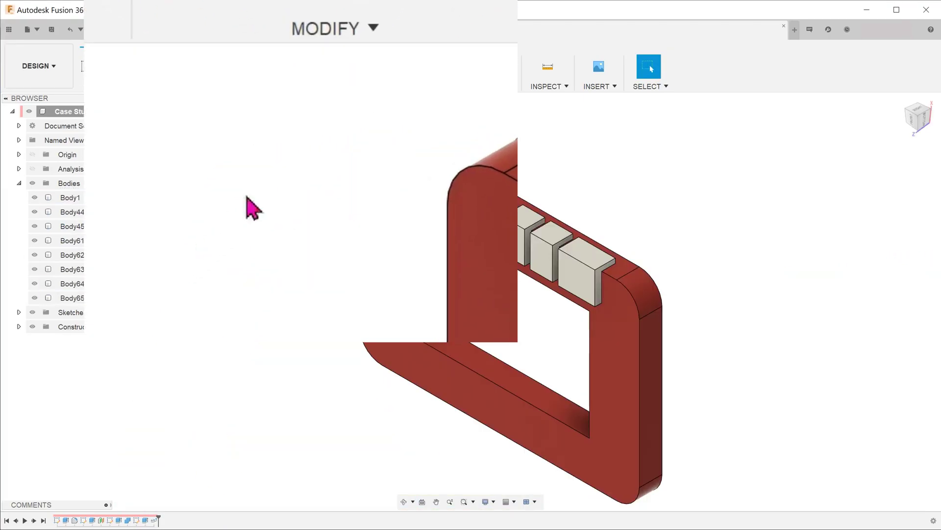
Shell the frame with a 2 mm inside thickness, removing its back face
{"action": "left_click", "coordinate": [348, 33]}
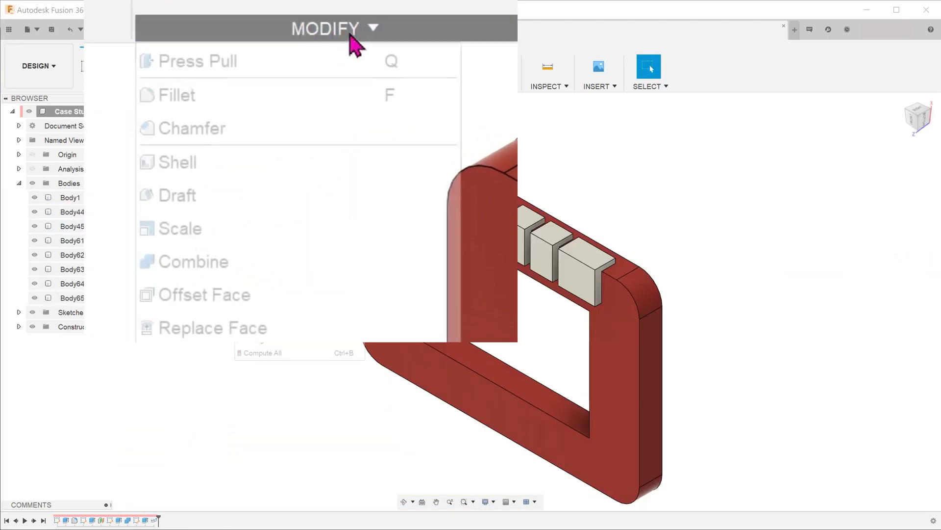
{"action": "left_click", "coordinate": [294, 167]}
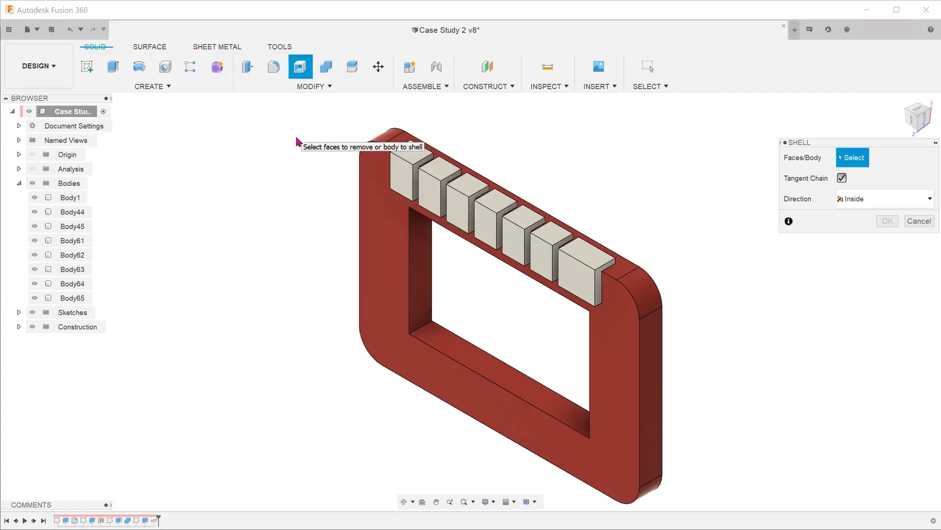
{"action": "middle_click_drag", "start_coordinate": [711, 340], "coordinate": [637, 349], "text": "shift"}
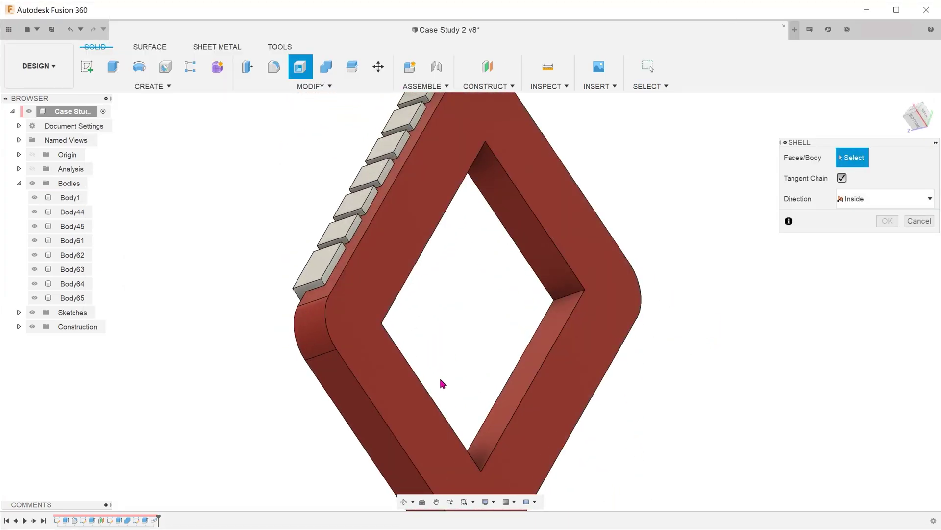
{"action": "left_click", "coordinate": [420, 392]}
{"action": "type", "text": "2"}
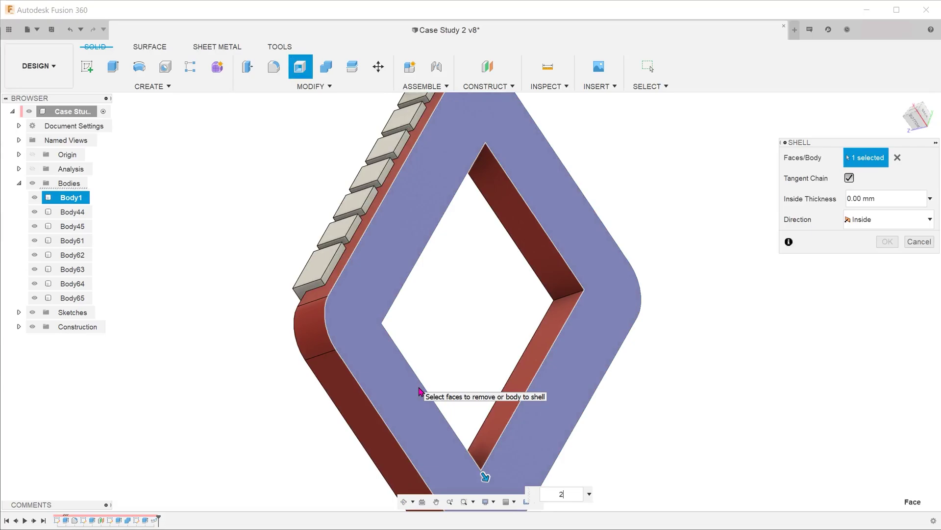
{"action": "key", "text": "Return"}
{"action": "middle_click_drag", "start_coordinate": [469, 363], "coordinate": [465, 320], "text": "shift"}
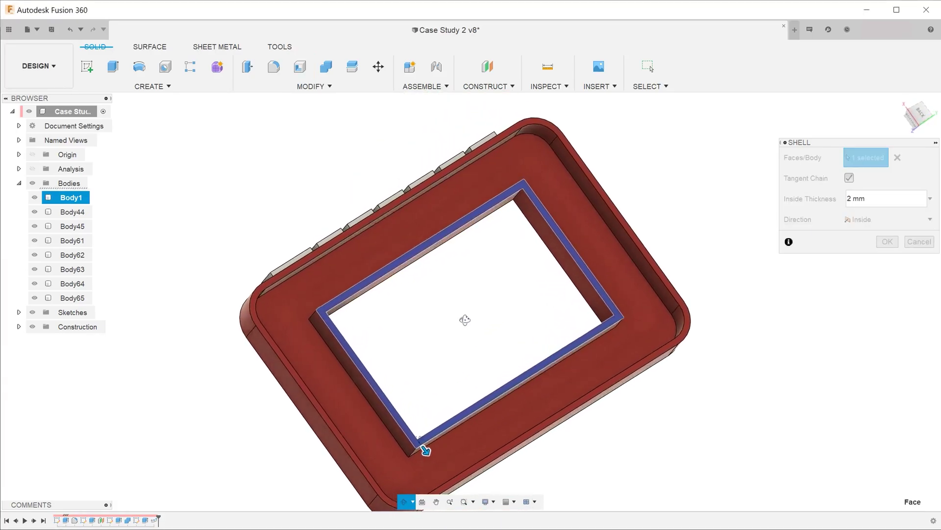
{"action": "scroll", "coordinate": [346, 289], "scroll_direction": "up", "scroll_amount": 3}
{"action": "scroll", "coordinate": [337, 284], "scroll_direction": "up", "scroll_amount": 2}
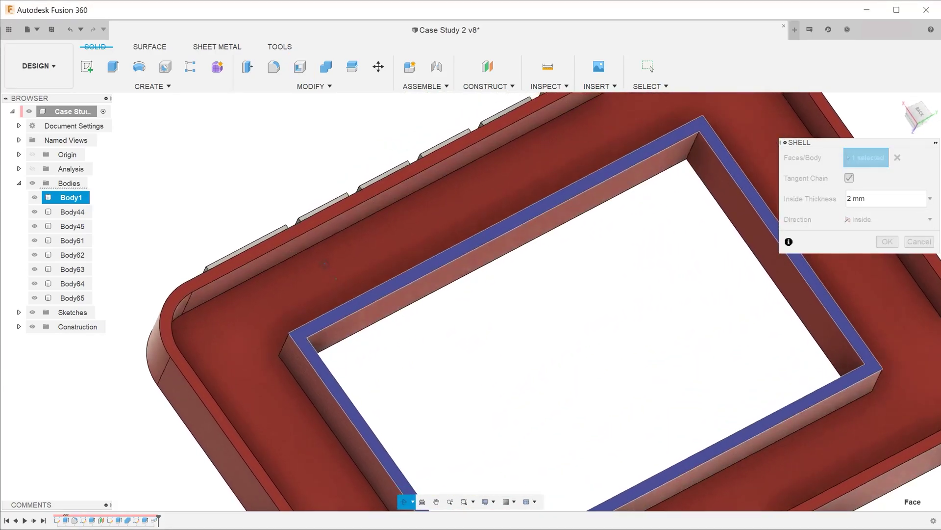
{"action": "scroll", "coordinate": [441, 412], "scroll_direction": "down", "scroll_amount": 2}
{"action": "mouse_move", "coordinate": [441, 411]}
{"action": "middle_mouse_down", "text": "shift"}
{"action": "mouse_move", "coordinate": [460, 443]}
{"action": "mouse_move", "coordinate": [456, 480]}
{"action": "mouse_move", "coordinate": [444, 442]}
{"action": "middle_mouse_up", "text": "shift"}
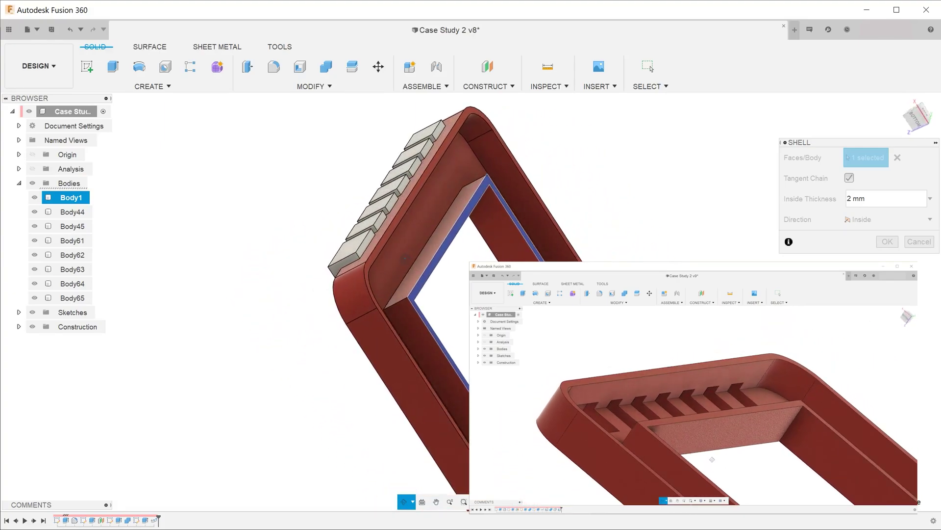
{"action": "middle_click_drag", "start_coordinate": [446, 442], "coordinate": [449, 439], "text": "shift"}
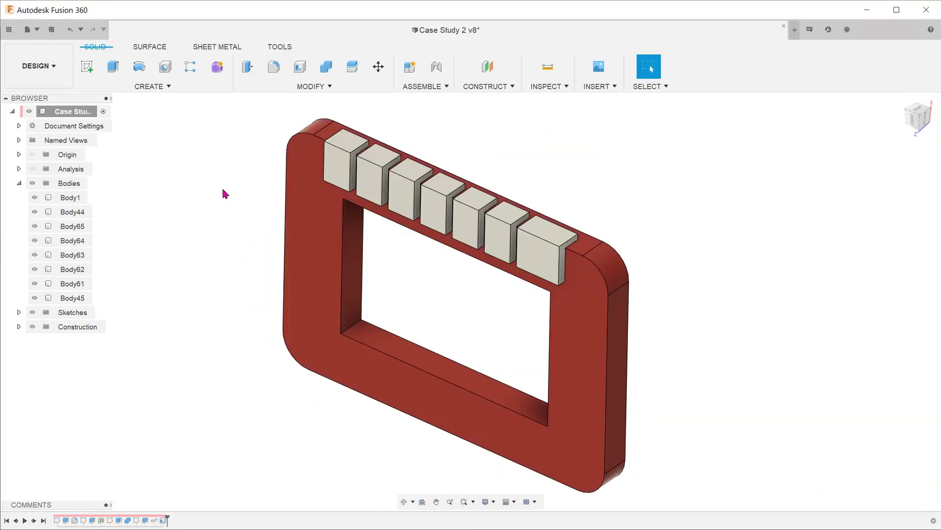
Join one grip block as target with the other blocks and the frame as tools
{"action": "left_click", "coordinate": [314, 87]}
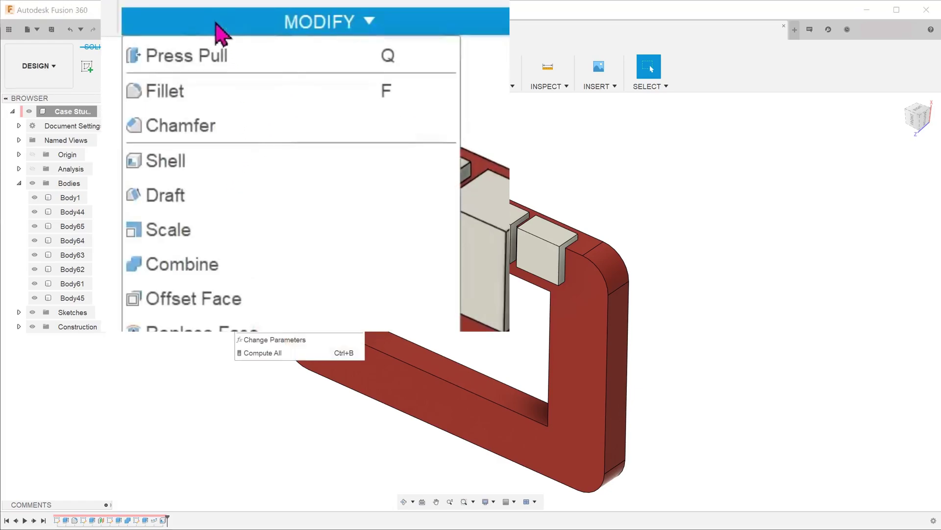
{"action": "left_click", "coordinate": [268, 263]}
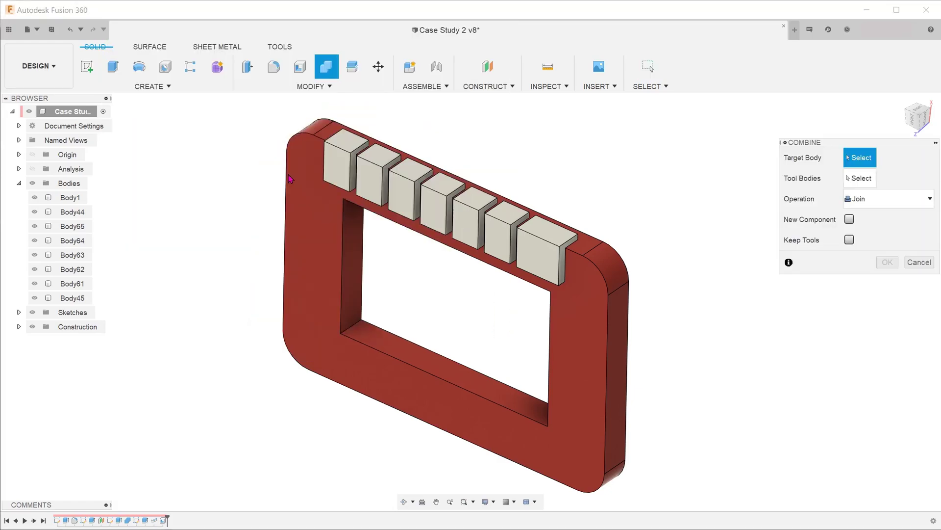
{"action": "left_click", "coordinate": [292, 177]}
{"action": "left_click", "coordinate": [336, 171]}
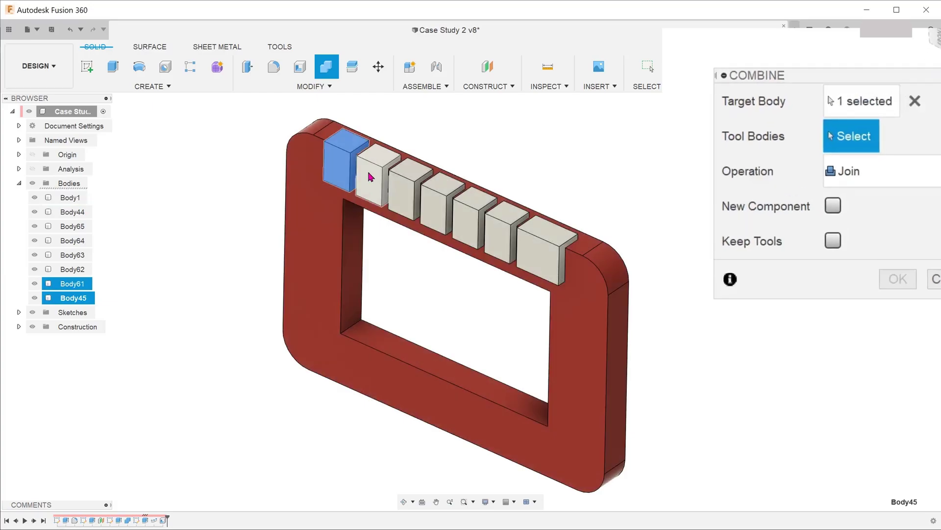
{"action": "left_click", "coordinate": [495, 241]}
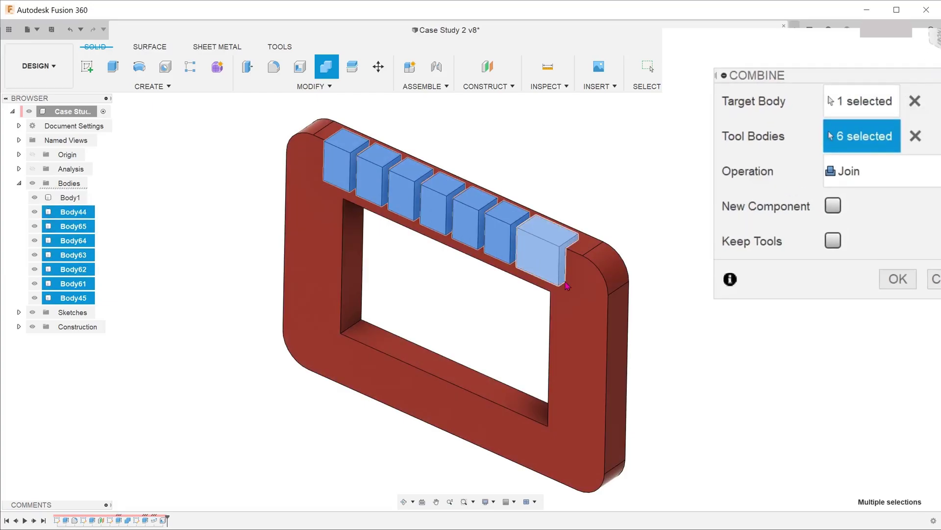
{"action": "left_click", "coordinate": [543, 249]}
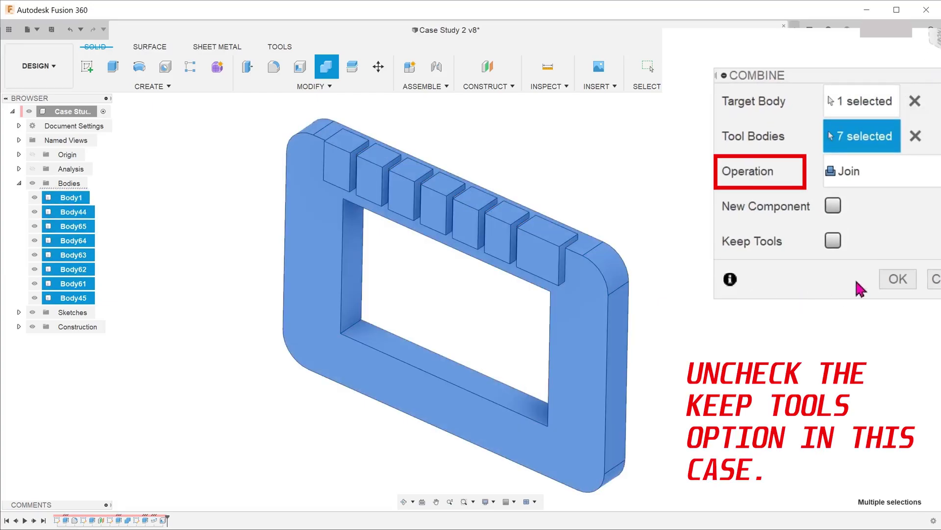
{"action": "left_click", "coordinate": [898, 280]}
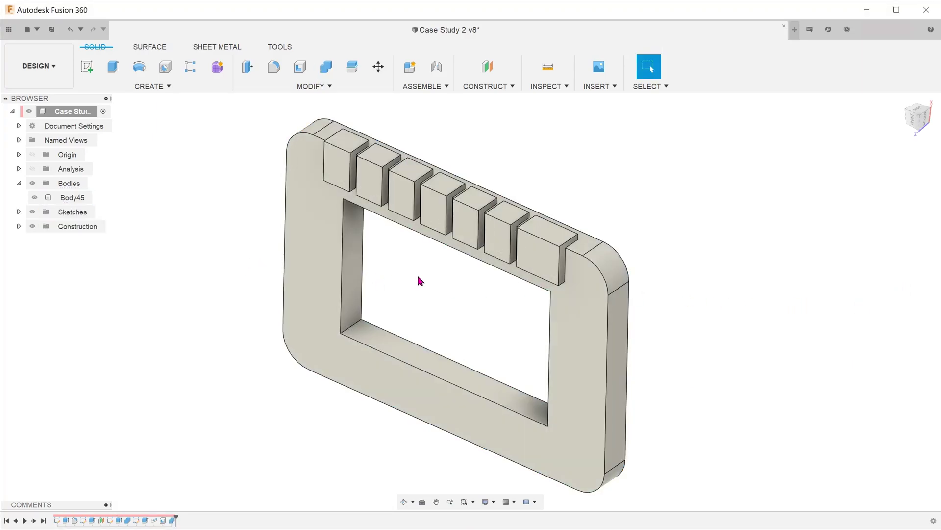
{"action": "mouse_move", "coordinate": [440, 280]}
{"action": "middle_mouse_down", "text": "shift"}
{"action": "mouse_move", "coordinate": [472, 252]}
{"action": "mouse_move", "coordinate": [469, 236]}
{"action": "mouse_move", "coordinate": [449, 265]}
{"action": "mouse_move", "coordinate": [458, 259]}
{"action": "middle_mouse_up", "text": "shift"}
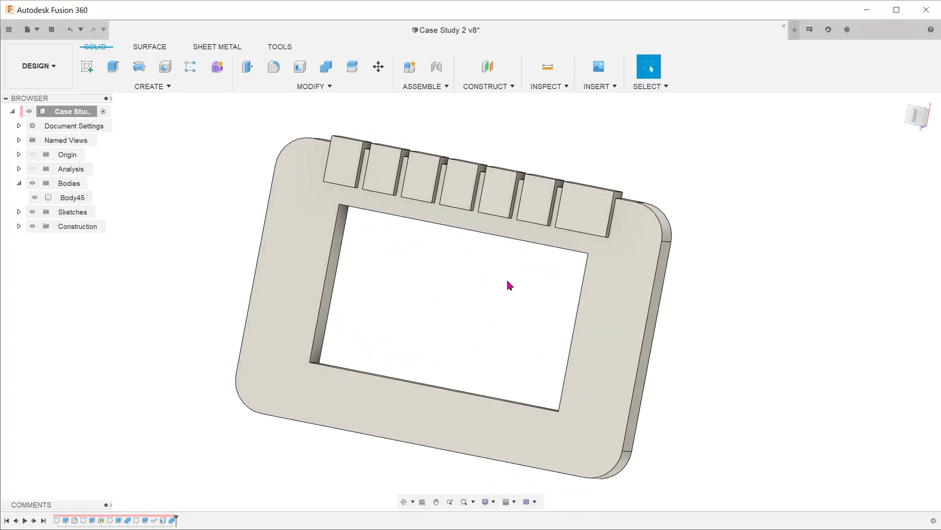
{"action": "middle_click_drag", "start_coordinate": [506, 277], "coordinate": [510, 283], "text": "shift"}
{"action": "left_click", "coordinate": [599, 269]}
{"action": "left_click", "coordinate": [751, 249]}
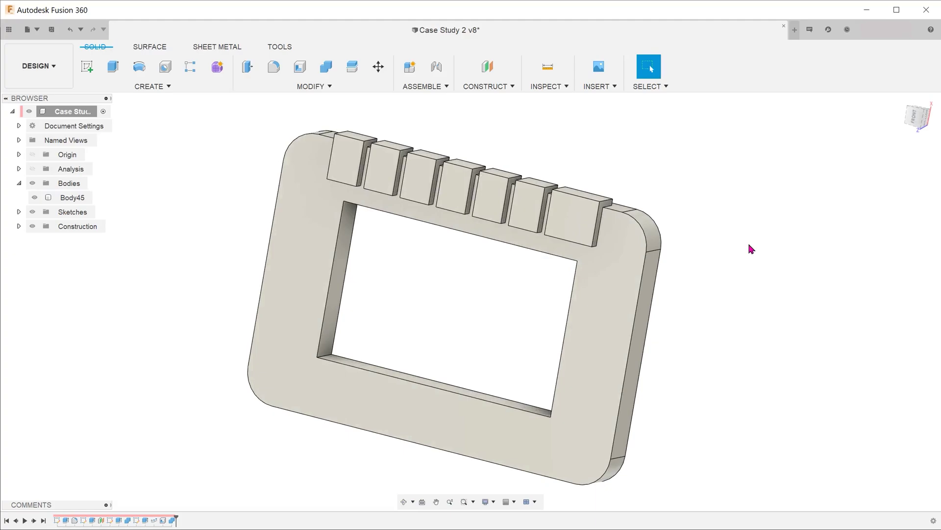
{"action": "middle_click_drag", "start_coordinate": [213, 272], "coordinate": [207, 273], "text": "shift"}
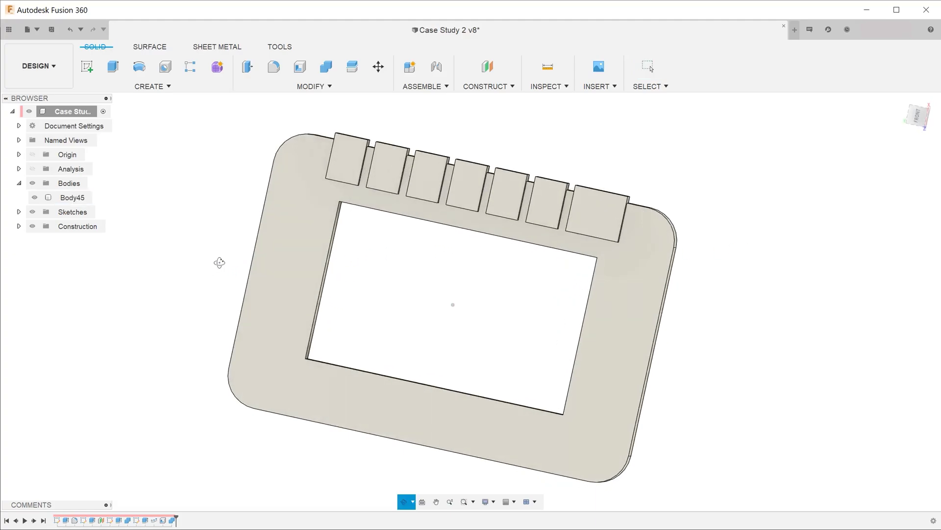